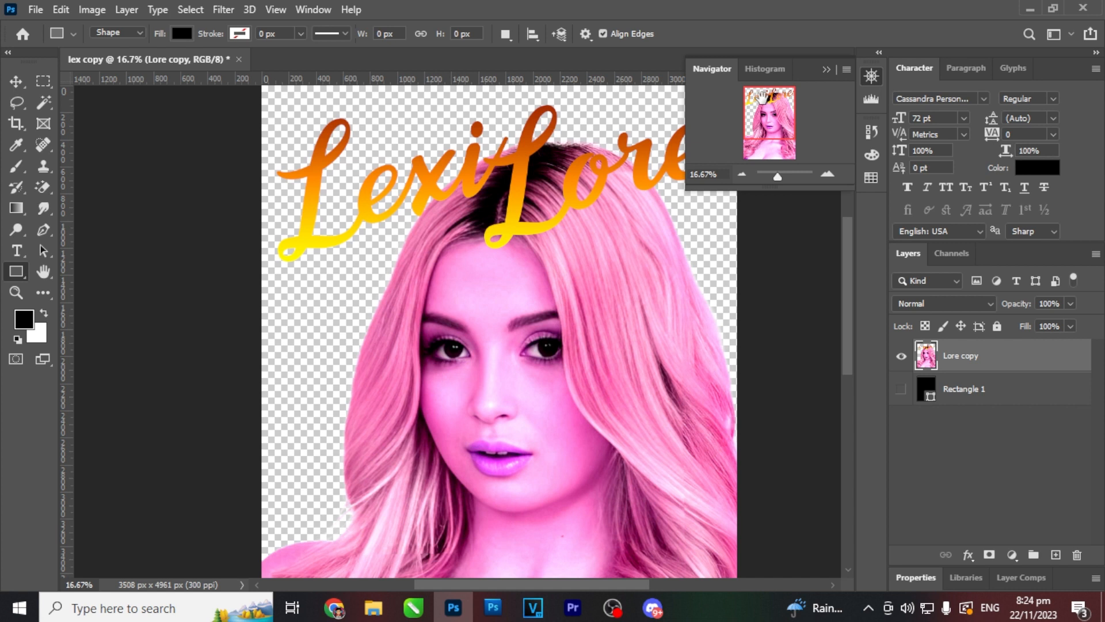
Step: Inspect the portrait and its lettering at several magnifications
left_click_drag(762, 98, 749, 115)
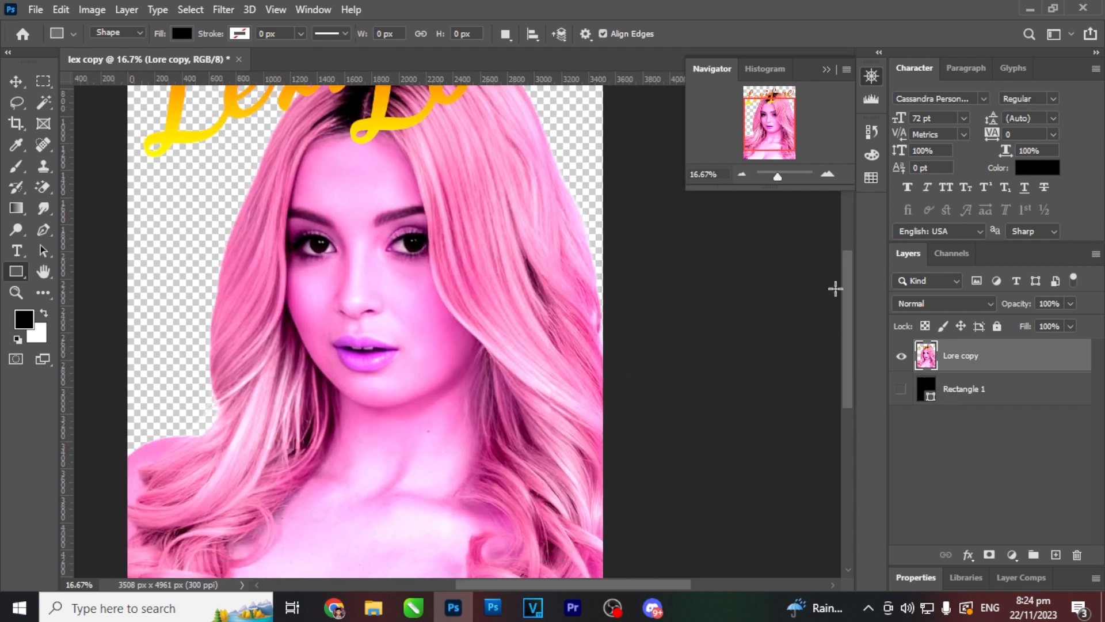
left_click(741, 173)
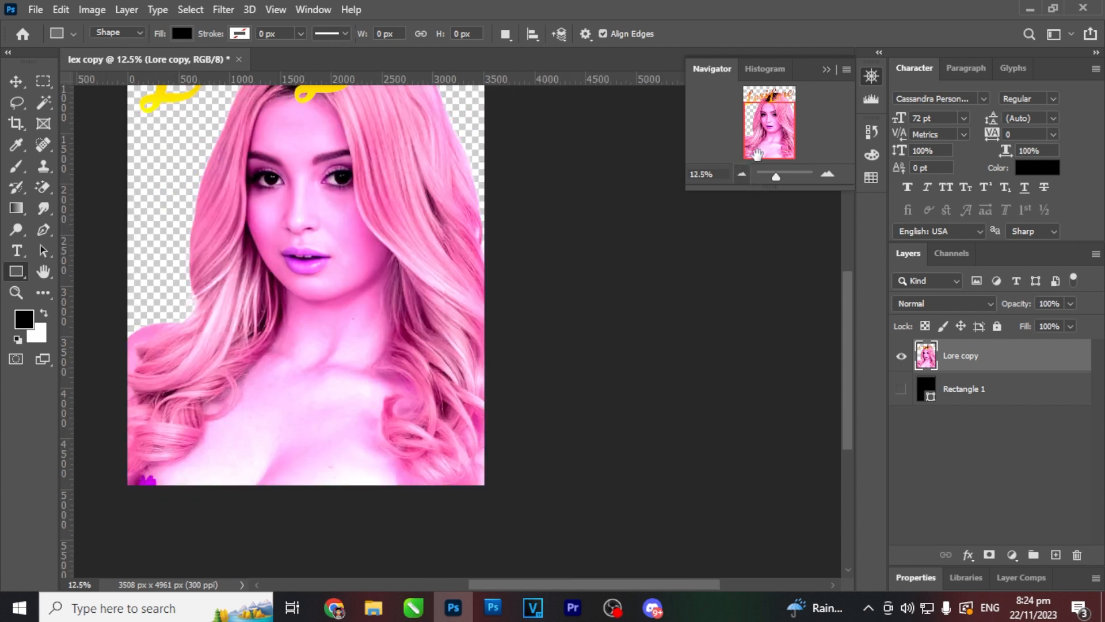
left_click_drag(759, 150, 765, 128)
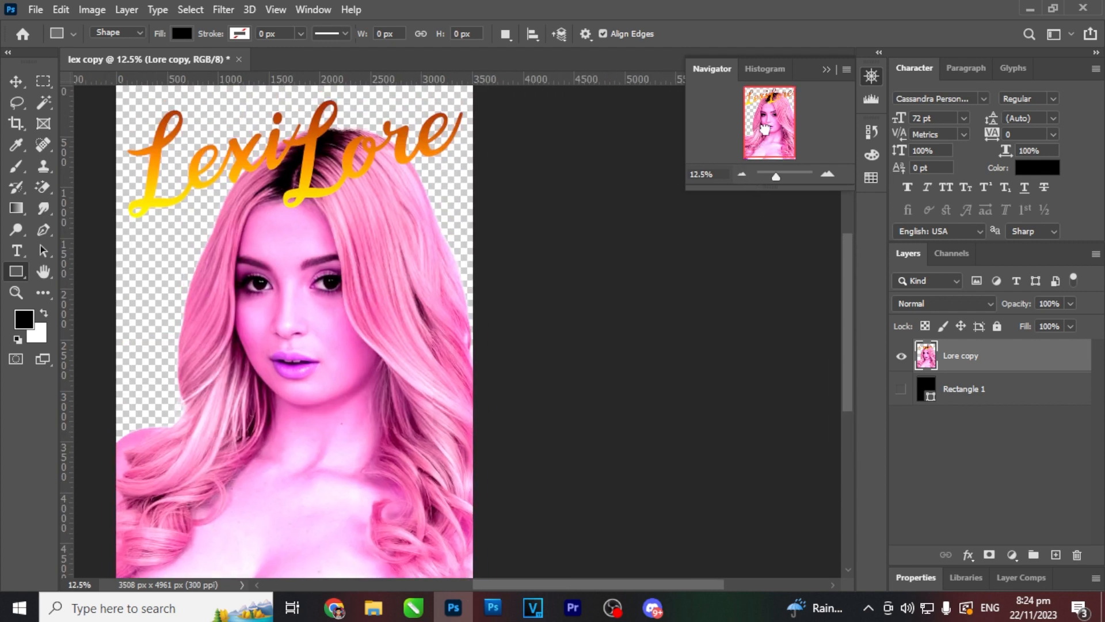
left_click(827, 173)
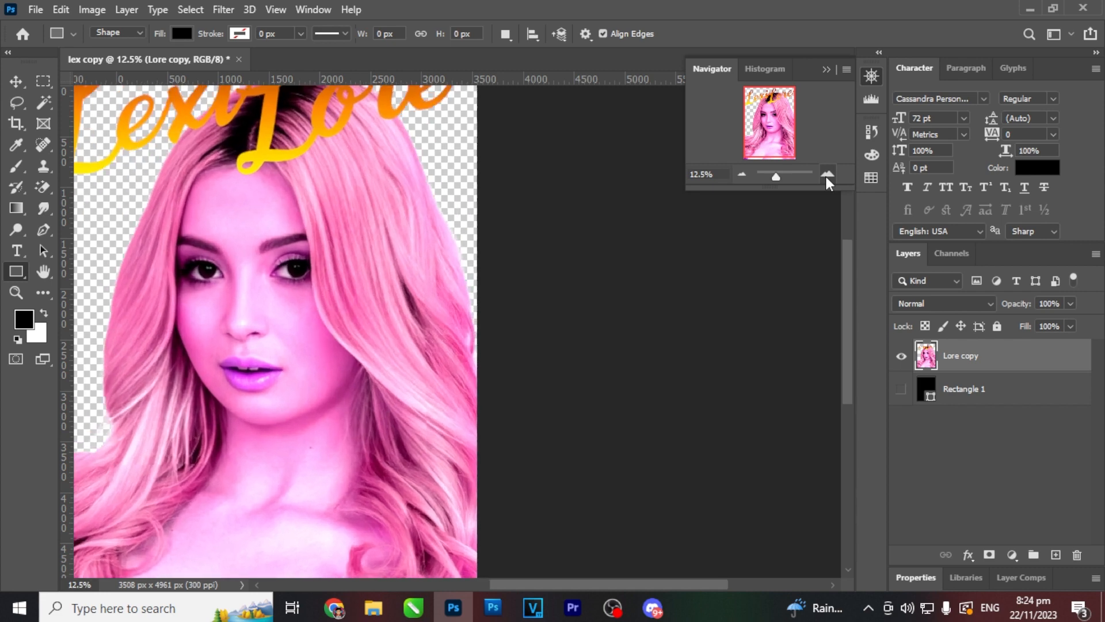
left_click_drag(771, 123, 767, 119)
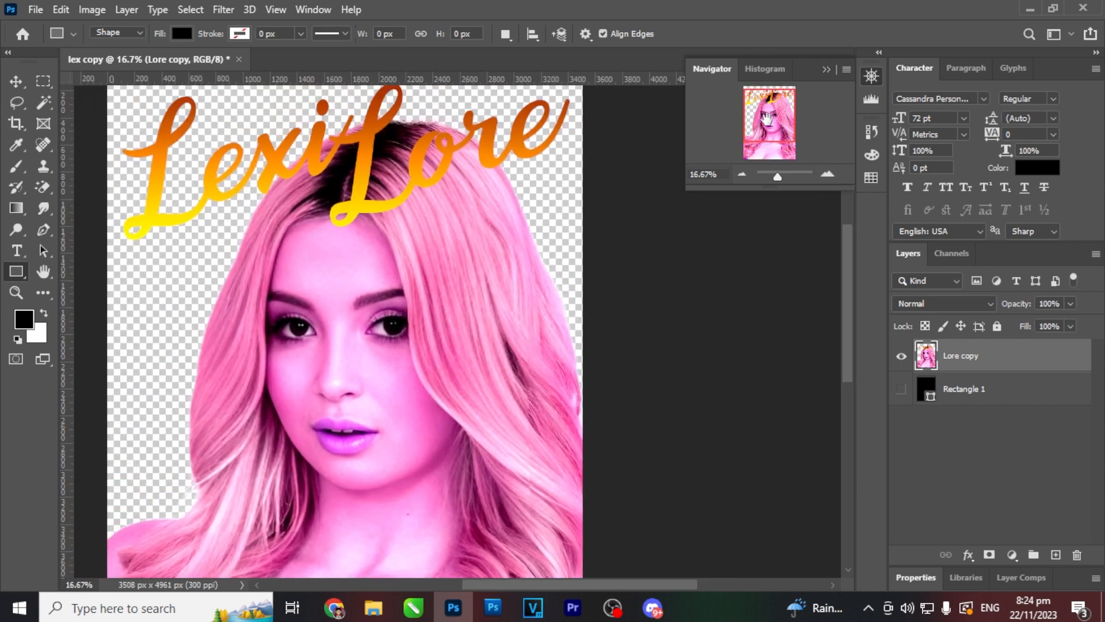
mouse_move(767, 119)
left_mouse_down()
mouse_move(761, 151)
mouse_move(785, 126)
left_mouse_up()
left_click(781, 136)
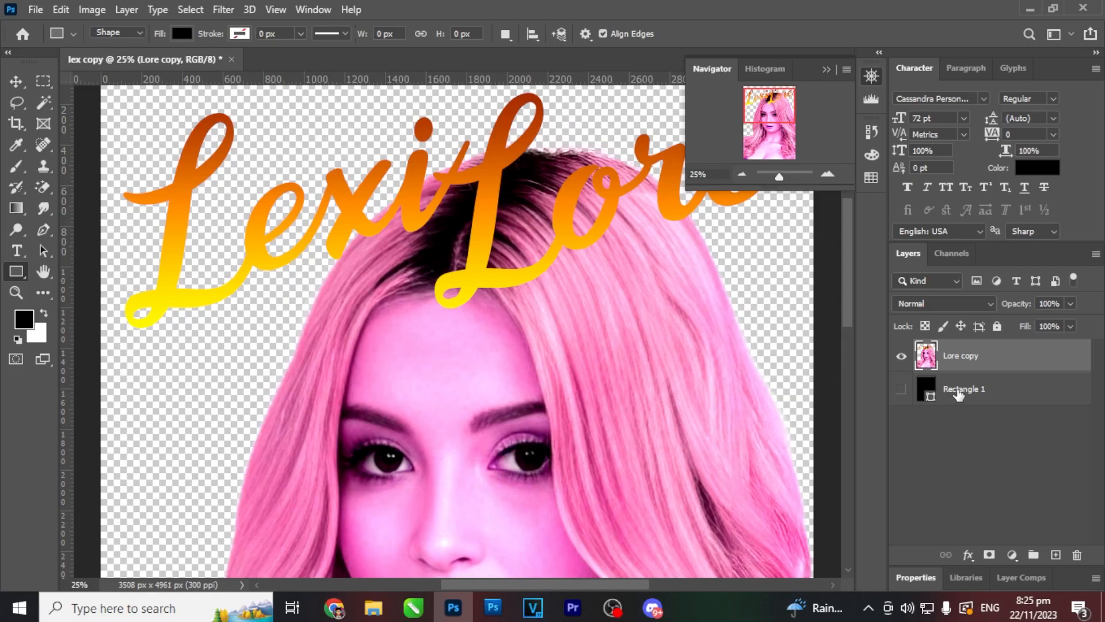
Step: Delete the hidden Rectangle 1 layer below the artwork
left_click(962, 391)
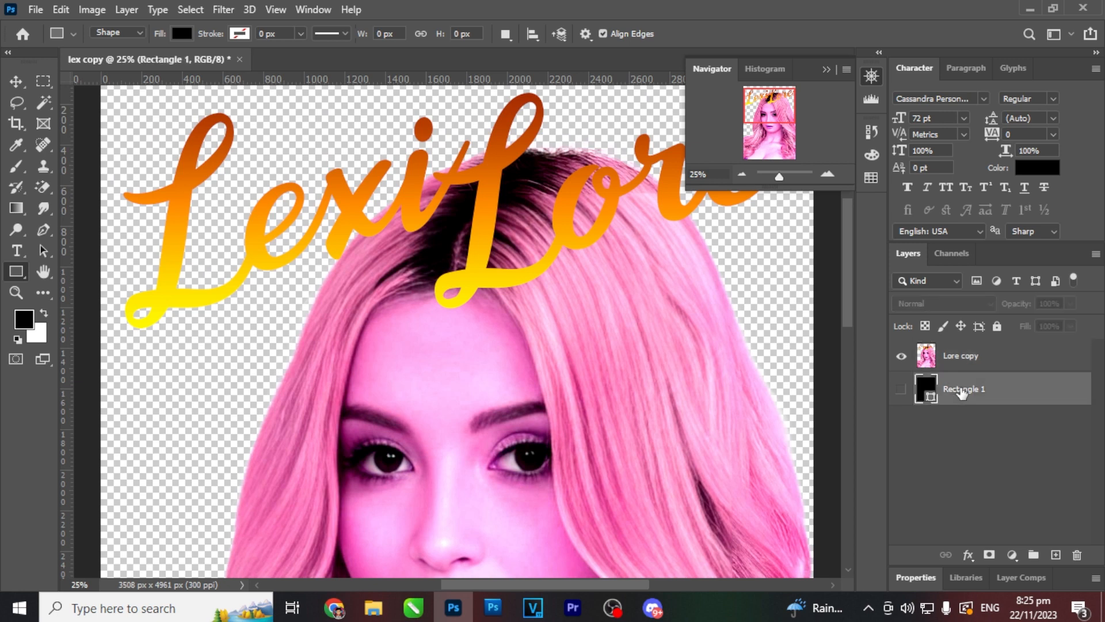
key("Delete")
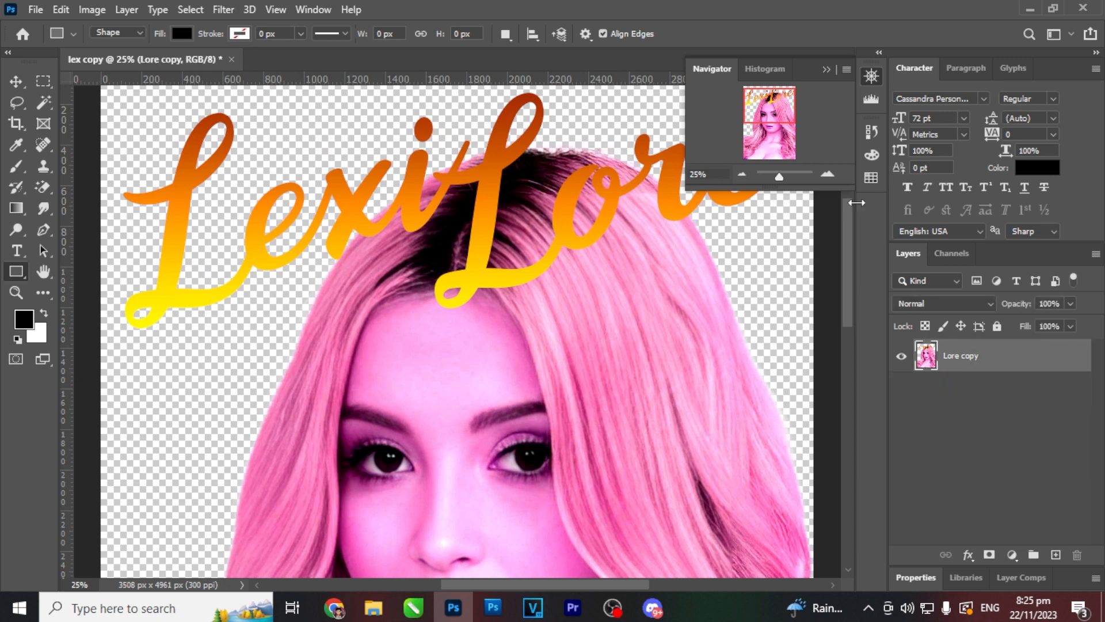
Step: Start setting up a new document and choose the A3 print preset, 297 x 420 mm at 300 ppi
left_click(742, 174)
left_click(742, 174)
left_click_drag(753, 130, 741, 150)
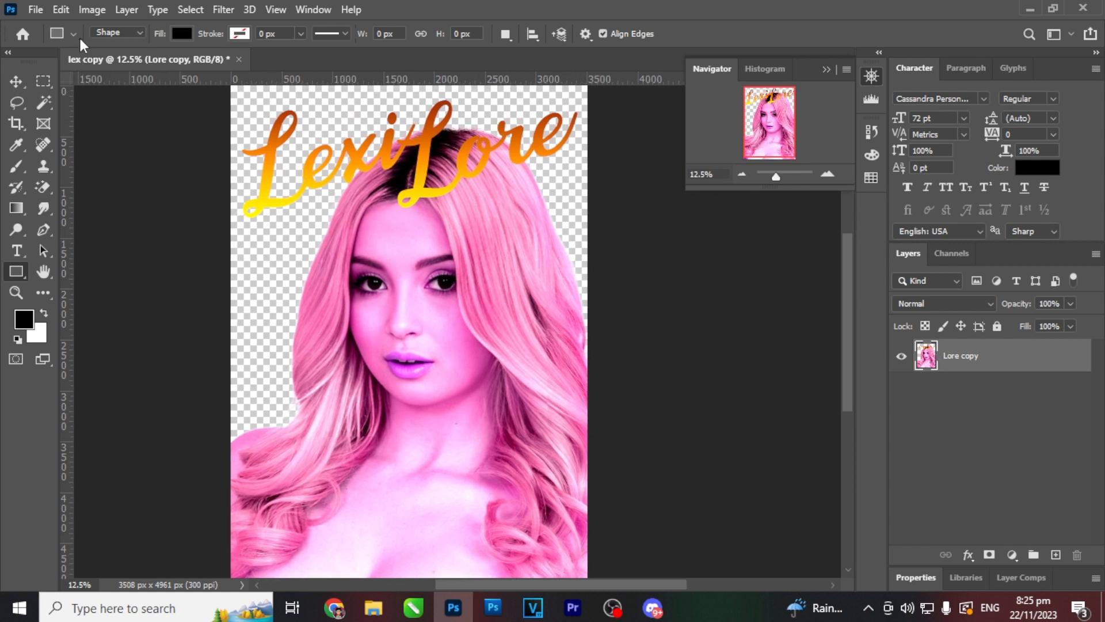
left_click(40, 12)
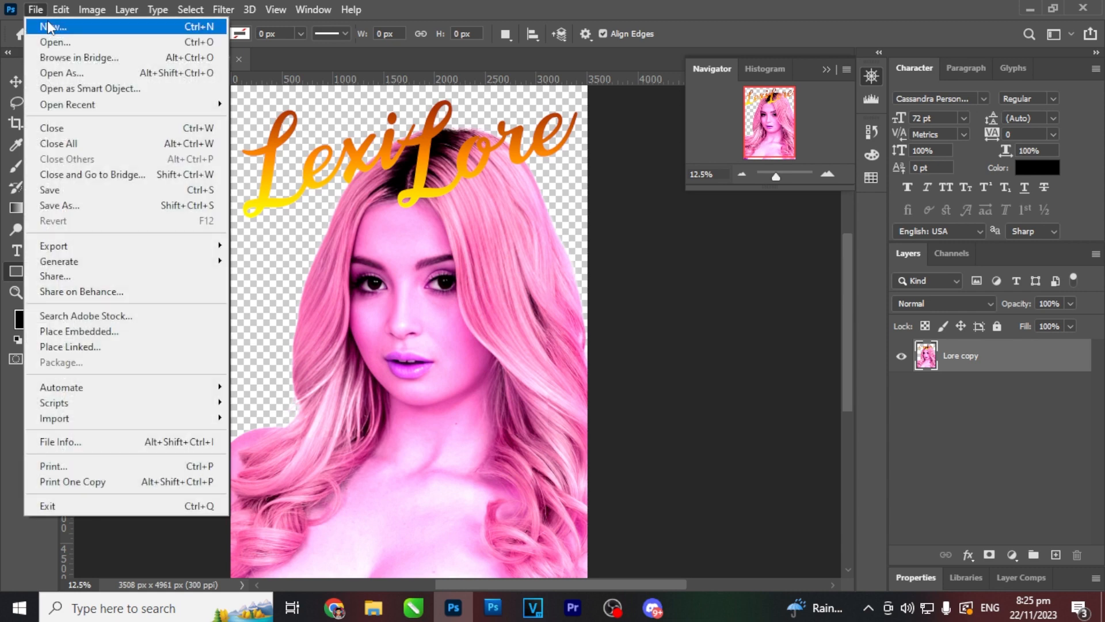
left_click(47, 21)
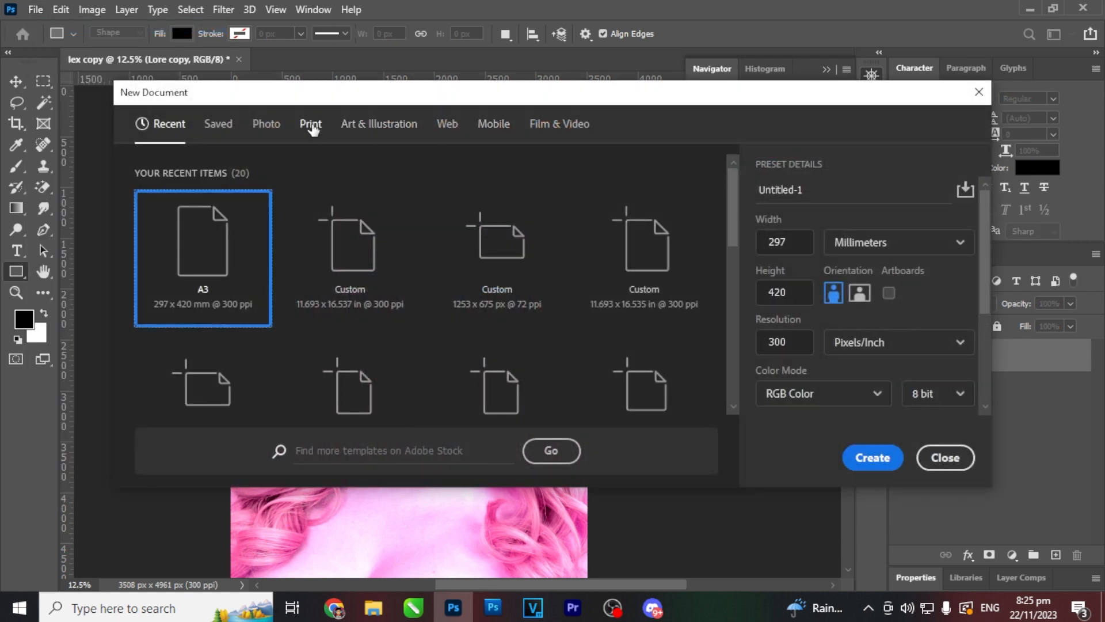
left_click(311, 125)
scroll(717, 221, "down", 3)
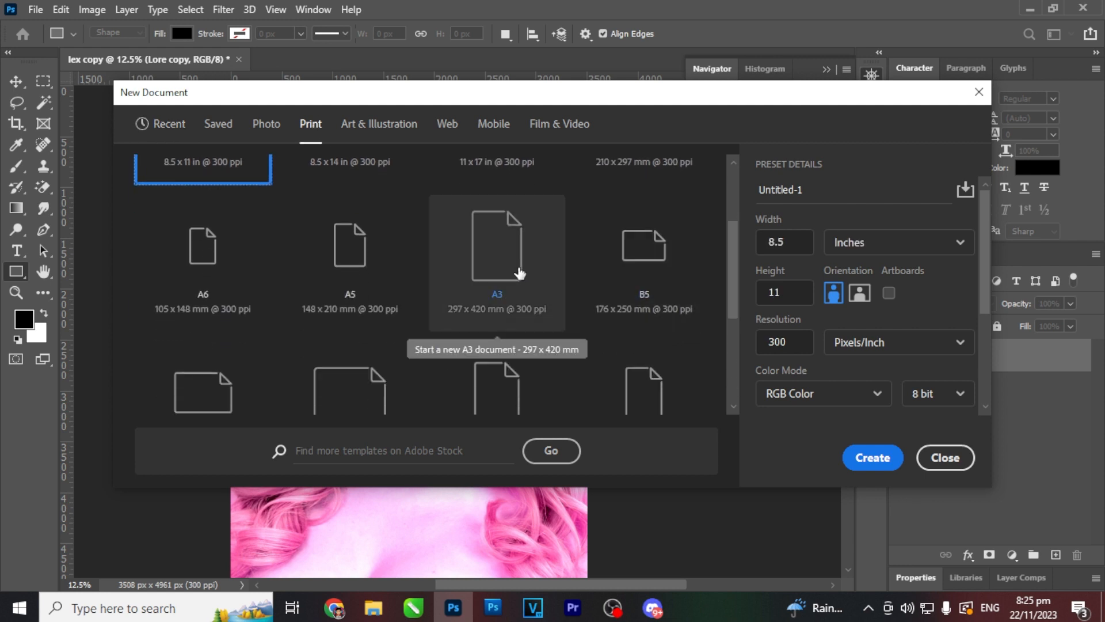
left_click(519, 273)
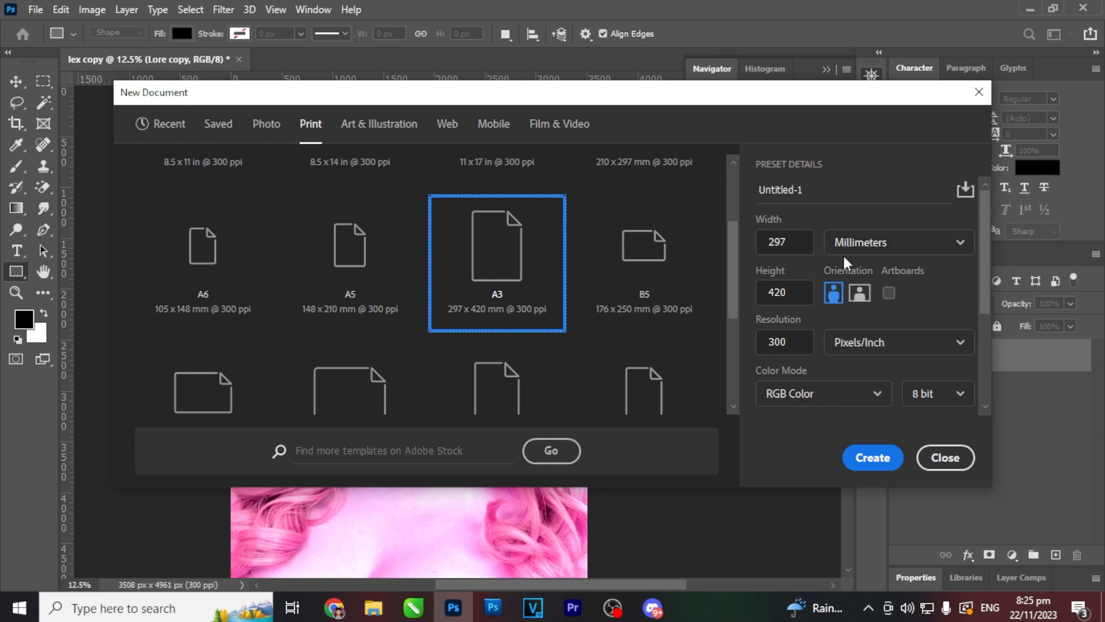
Step: Review the A3 preset's resolution, color mode and background settings, and leave the setup without creating a document
left_click_drag(984, 254, 987, 277)
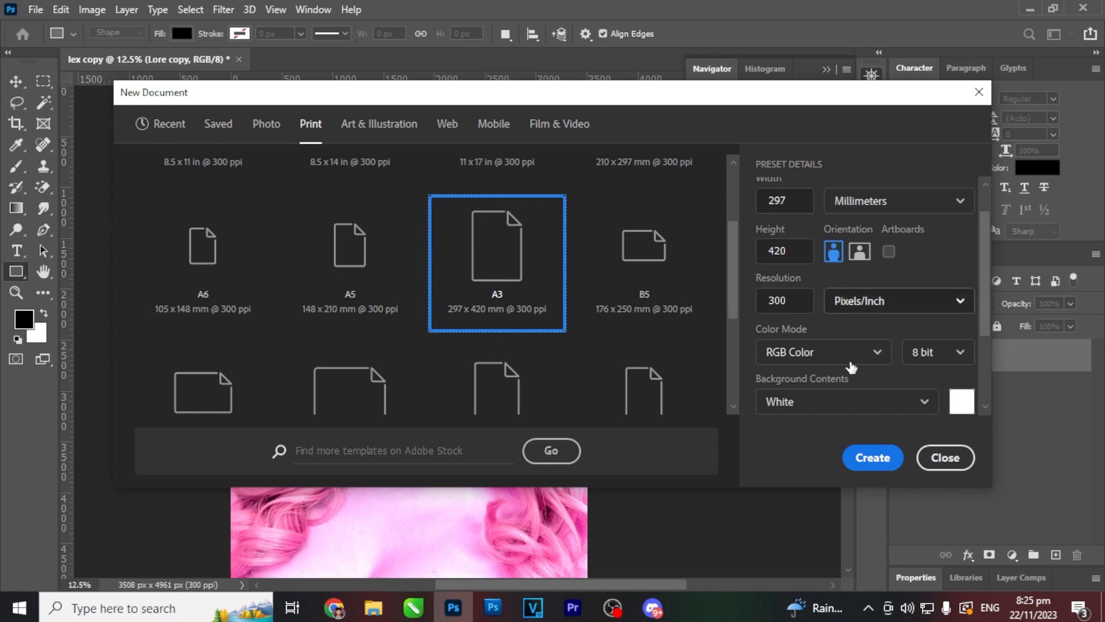
double_click(798, 302)
left_click(799, 303)
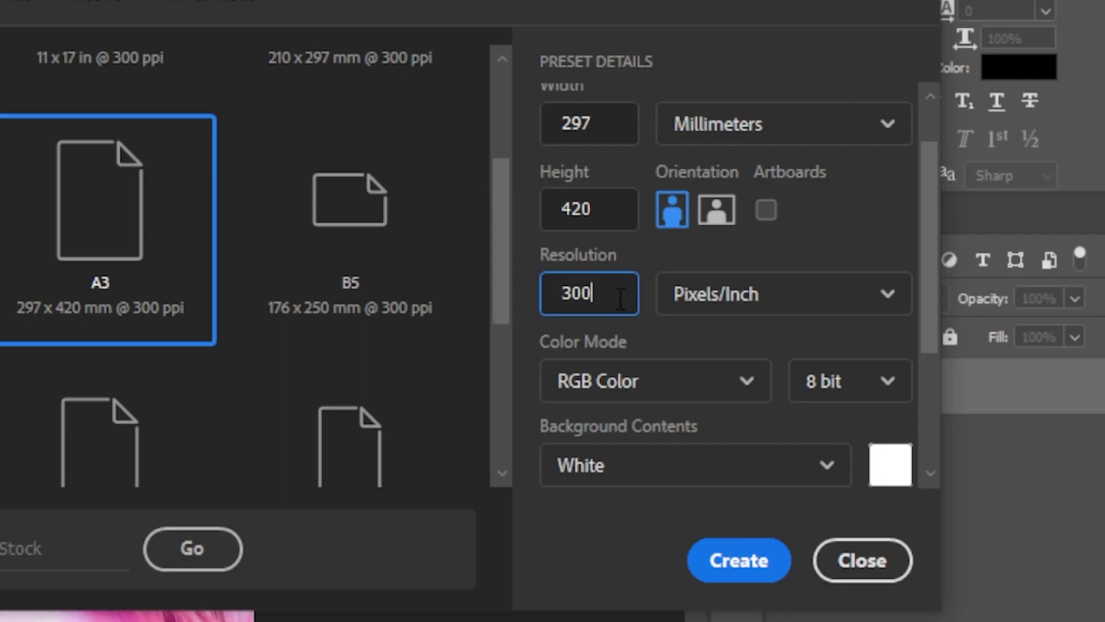
left_click_drag(799, 303, 734, 310)
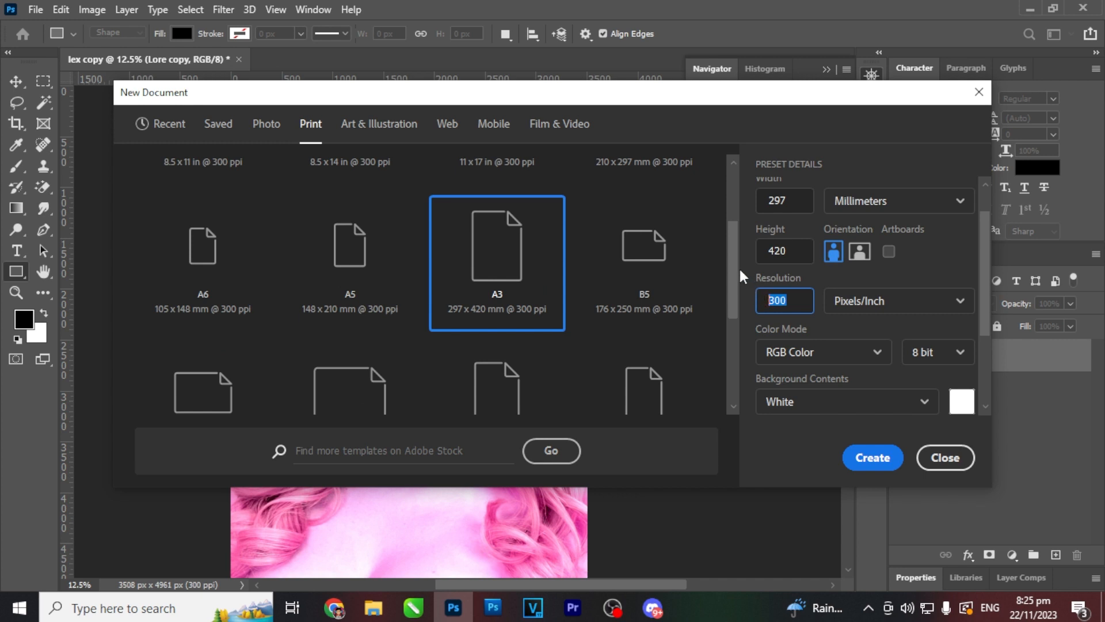
mouse_move(732, 269)
left_mouse_down()
mouse_move(737, 302)
mouse_move(738, 267)
left_mouse_up()
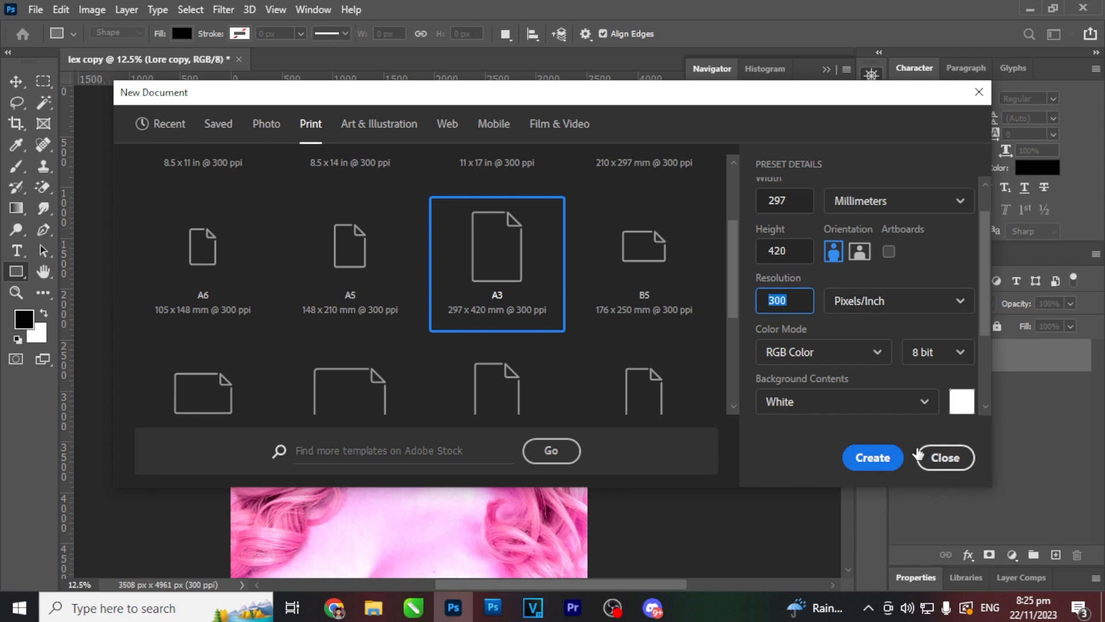
left_click(946, 457)
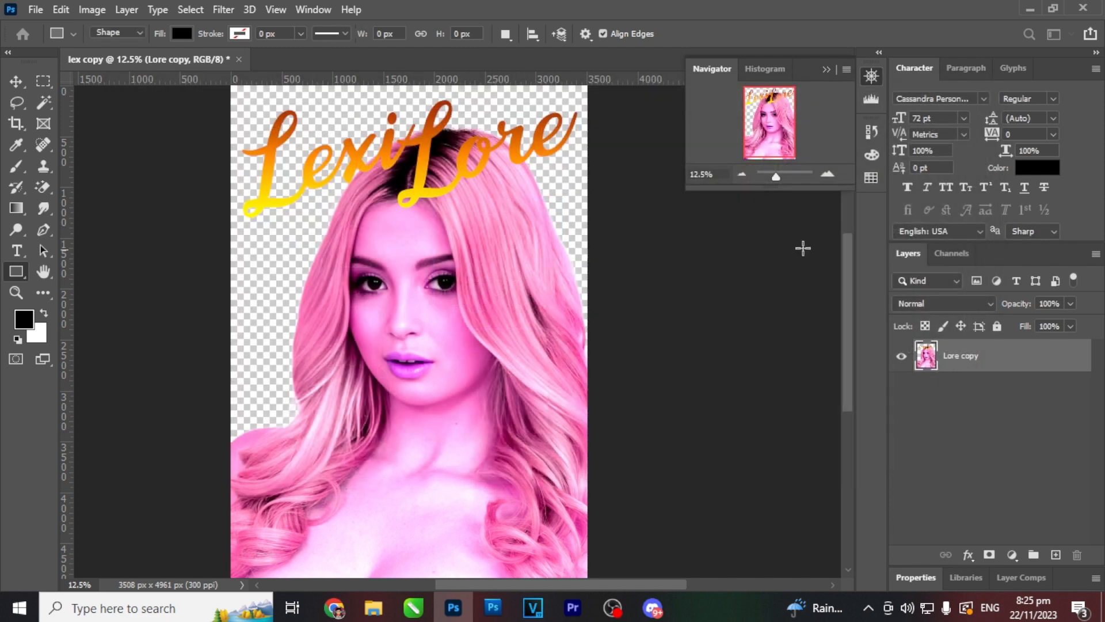
Step: Look through the color modes available for the image without changing the current one
left_click_drag(755, 121, 755, 154)
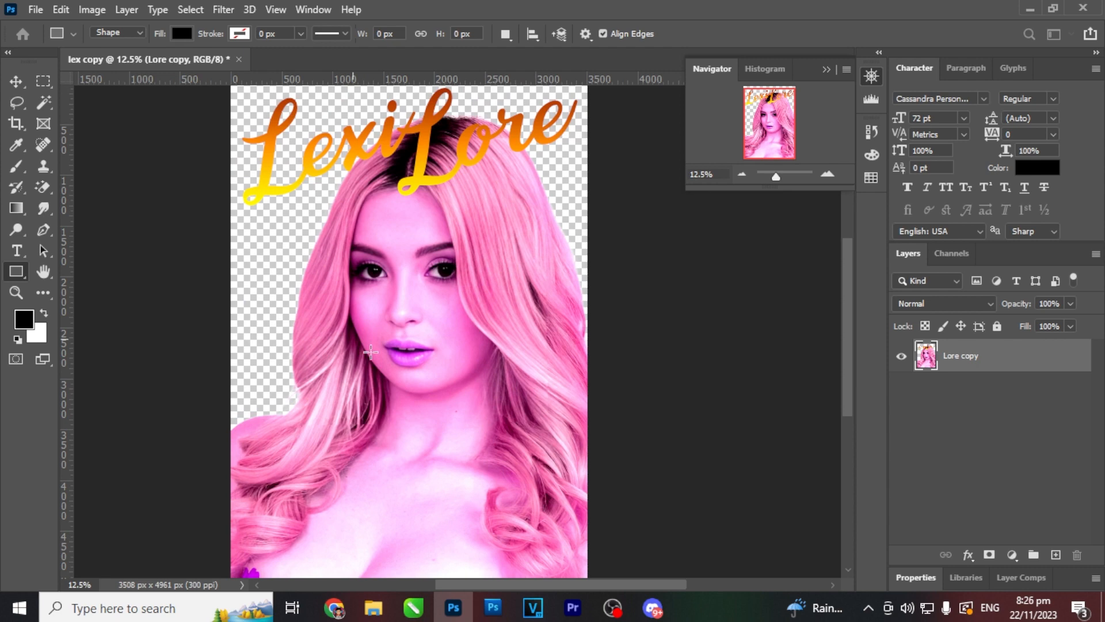
left_click(742, 174)
left_click(741, 174)
left_click(829, 175)
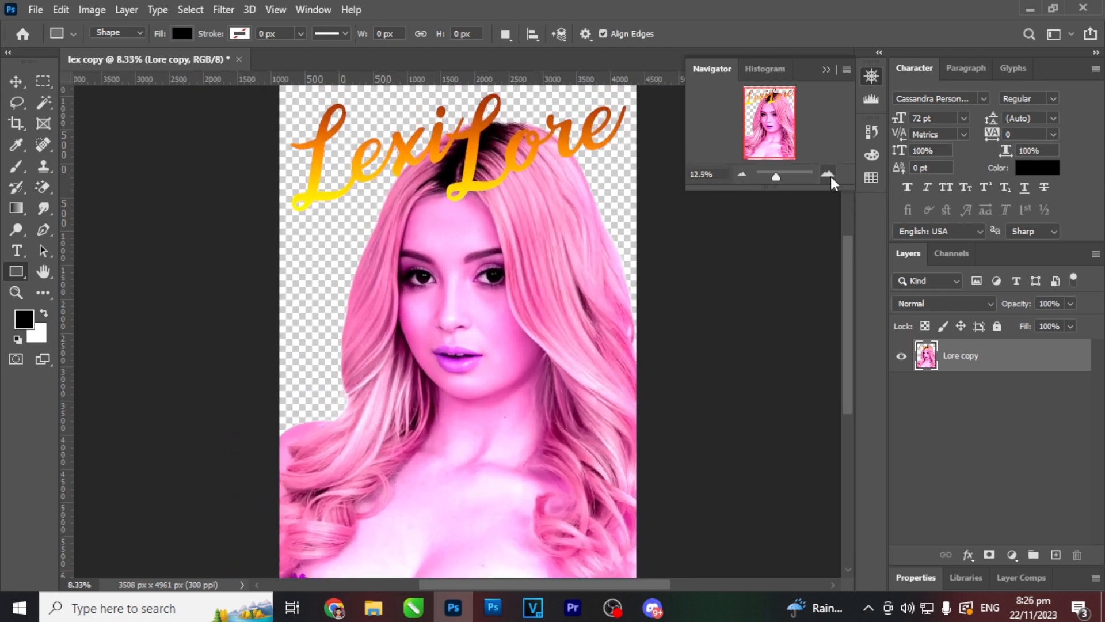
left_click(742, 174)
left_click(93, 10)
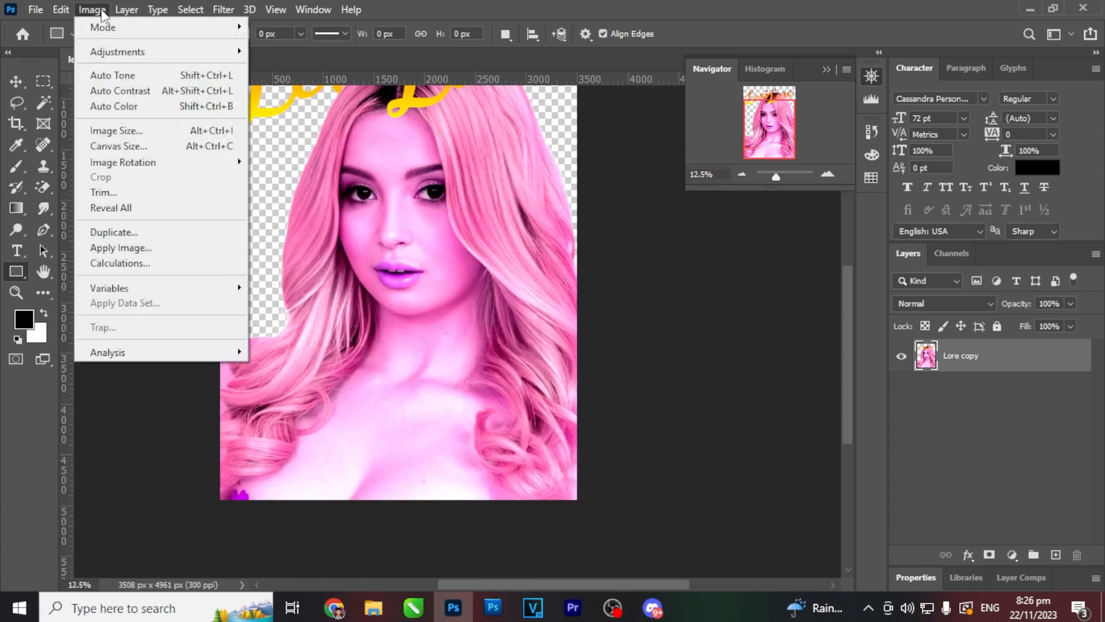
mouse_move(109, 29)
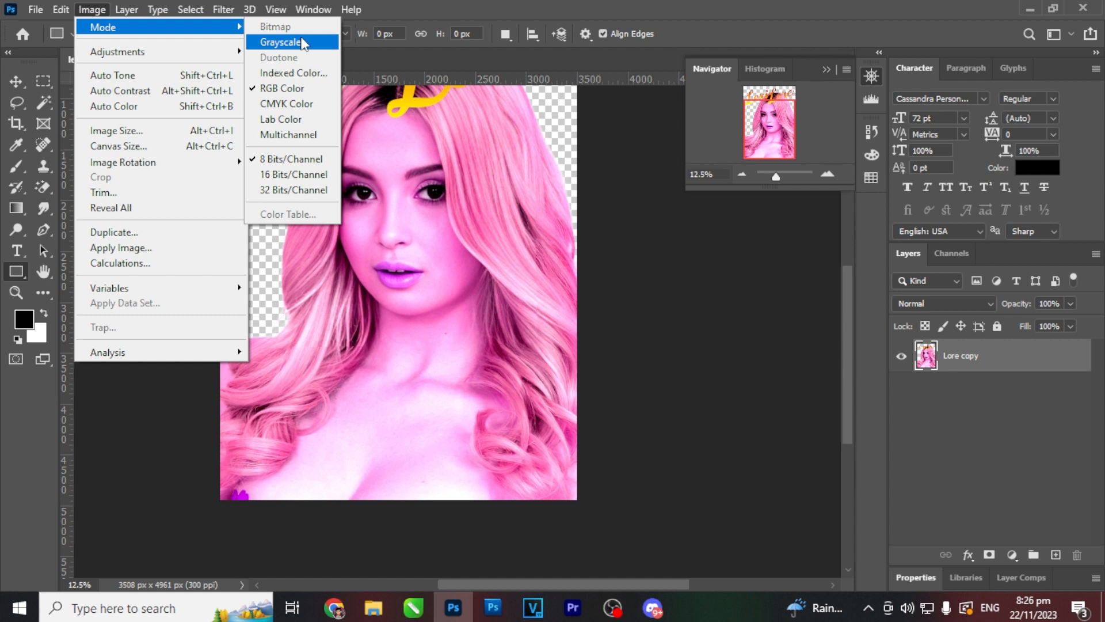
left_click(432, 59)
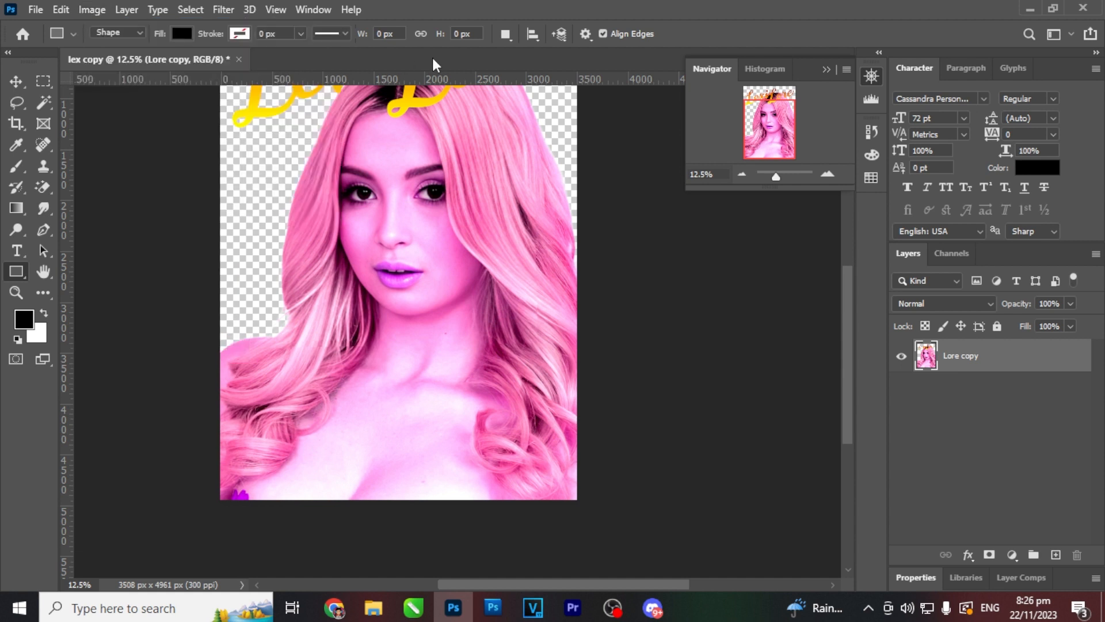
Step: Duplicate the image as lex copy 2 and place the copy's floating window beside the original
left_click_drag(171, 61, 240, 69)
right_click(240, 69)
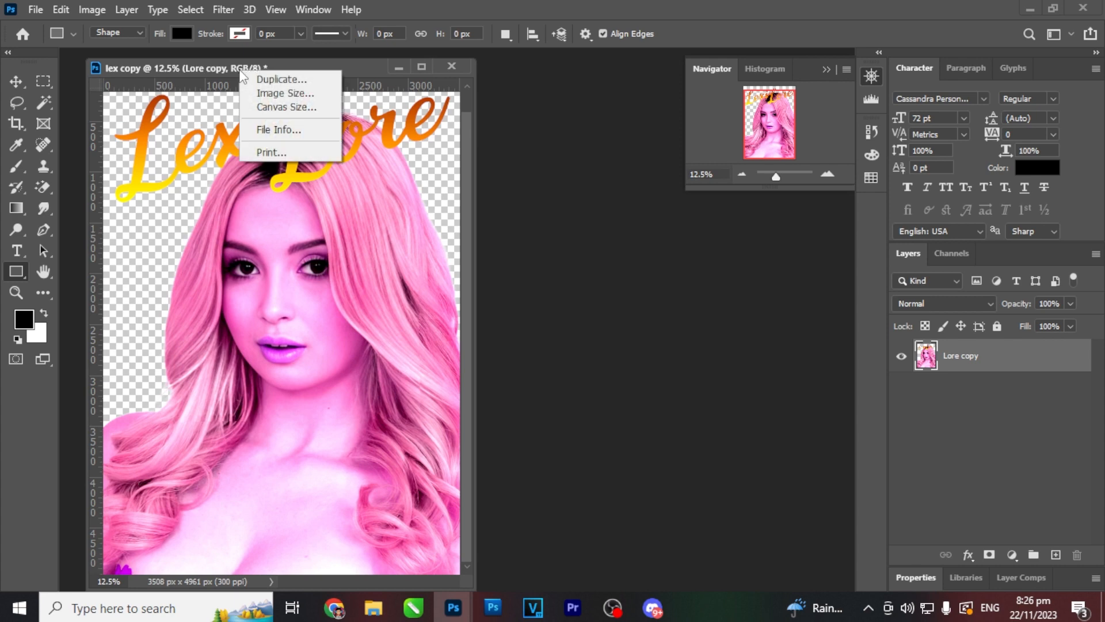
left_click(270, 79)
left_click(699, 174)
left_click_drag(168, 84, 421, 74)
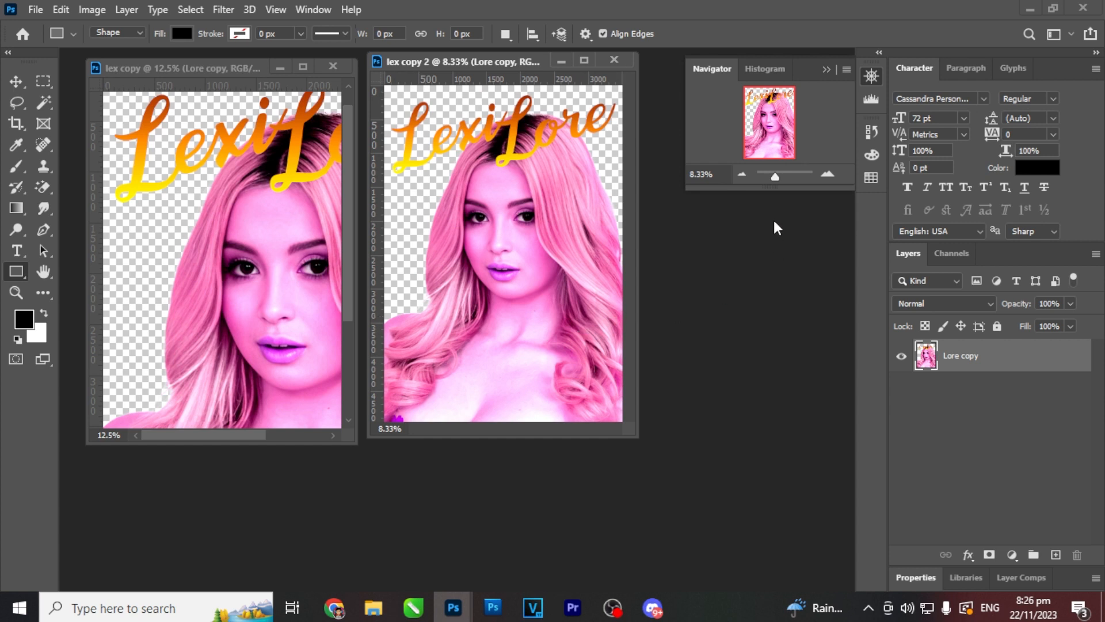
Step: Convert the original lex copy image to Grayscale mode, discarding its color information
left_click(195, 69)
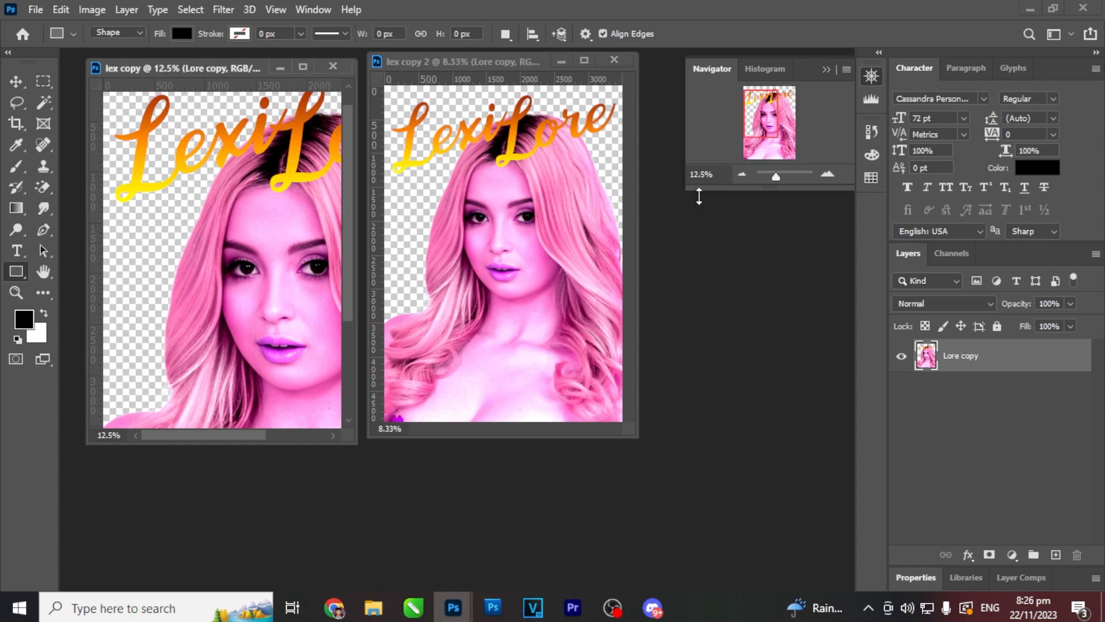
left_click(742, 174)
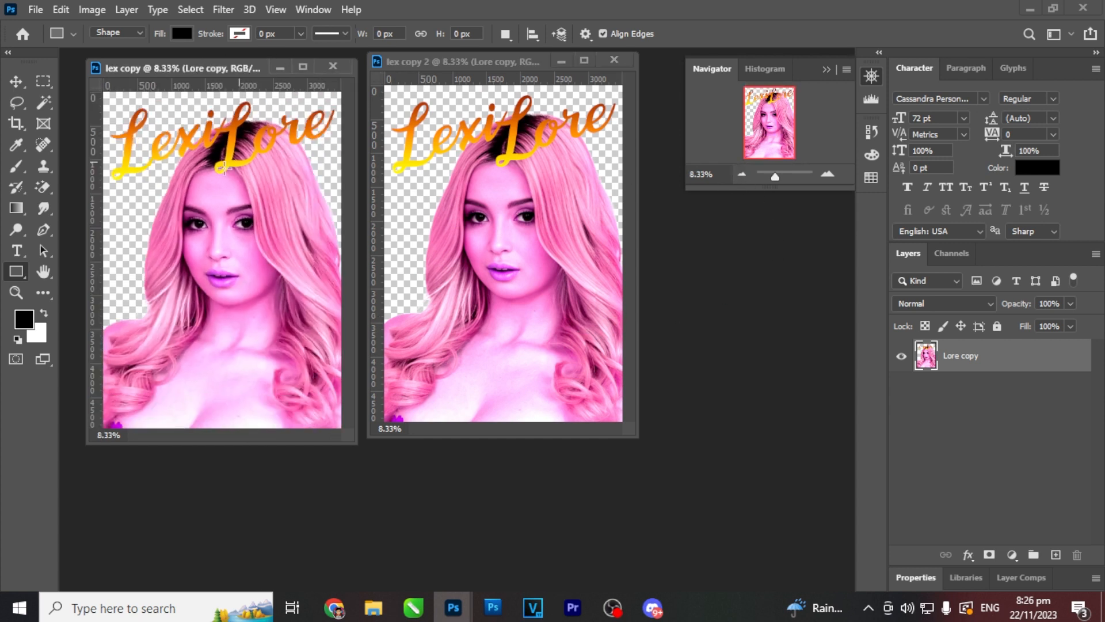
left_click(95, 11)
mouse_move(250, 10)
mouse_move(93, 9)
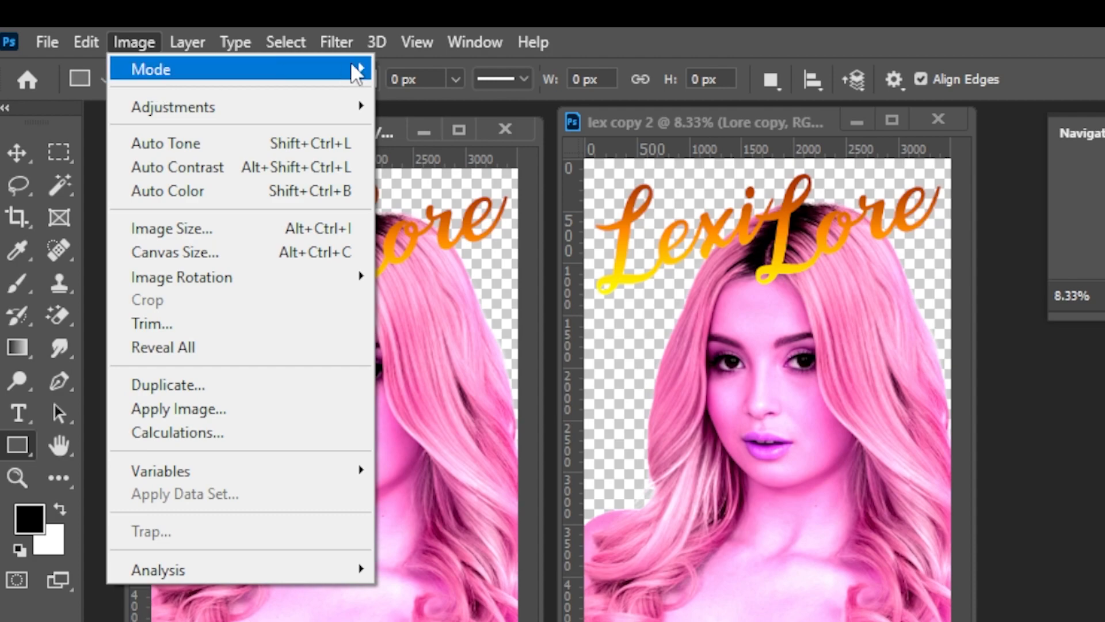
left_click(440, 92)
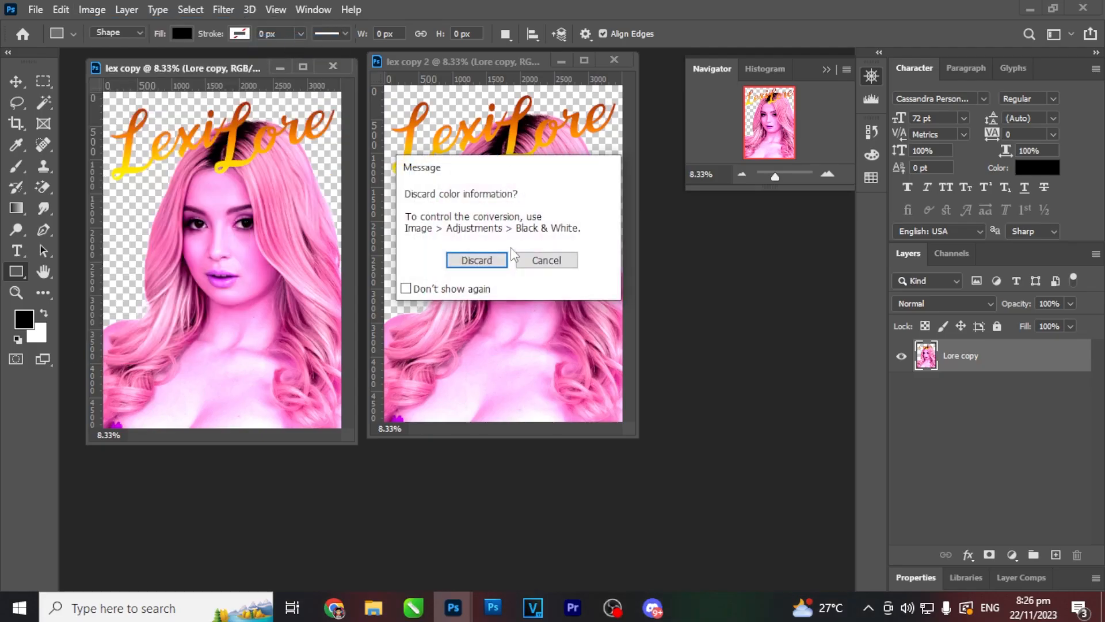
left_click(488, 262)
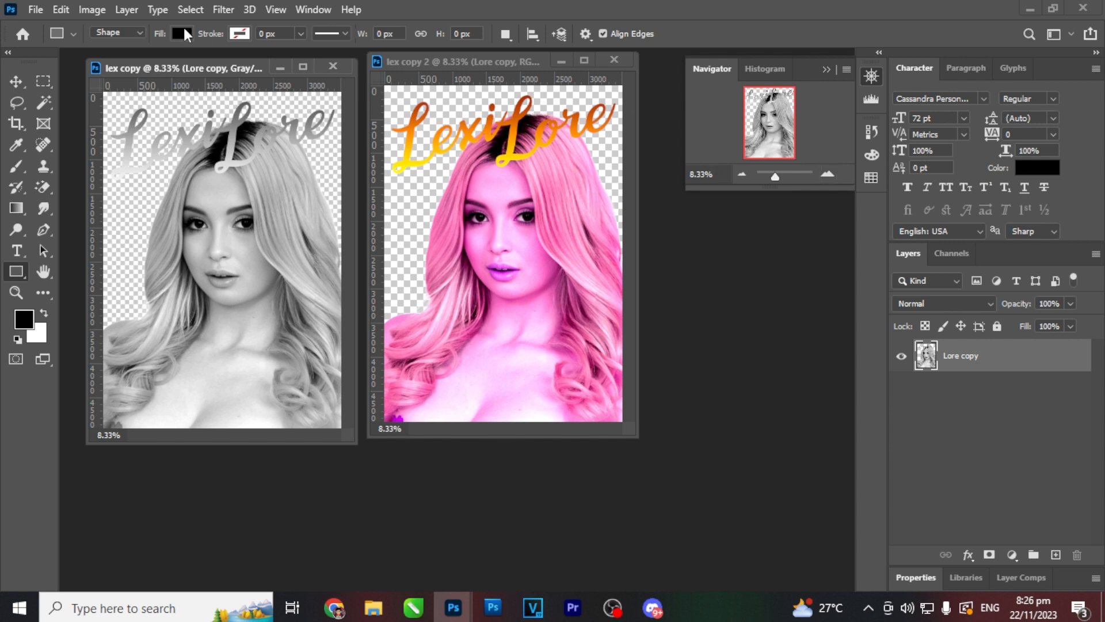
Step: Adjust the Levels of the grayscale lex copy image, setting the input black point to 34 and white point to 226
left_click(100, 14)
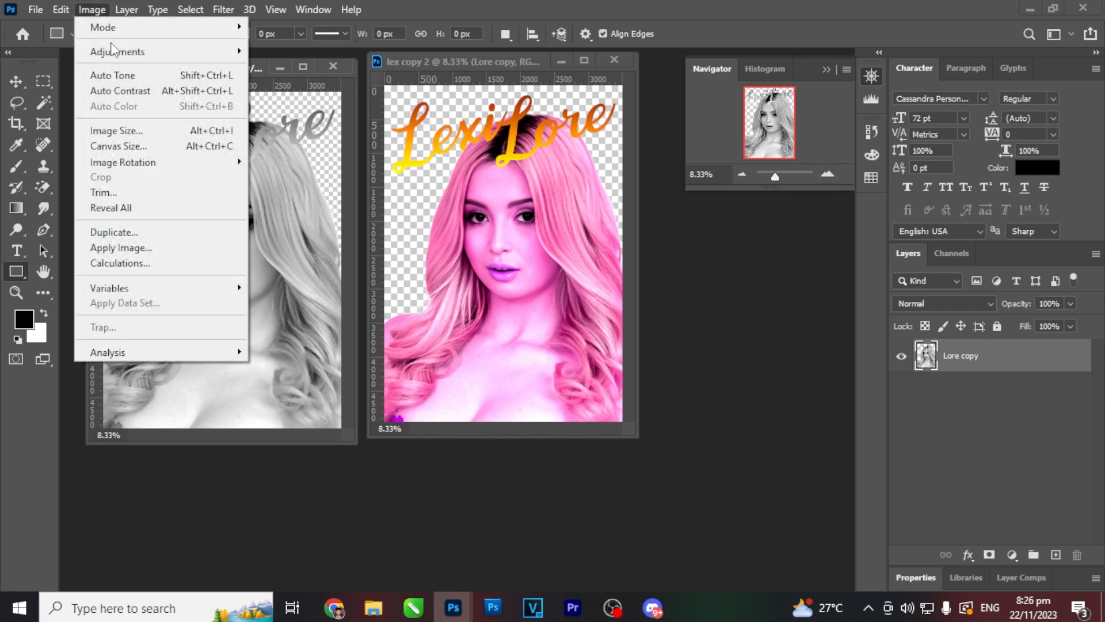
mouse_move(118, 54)
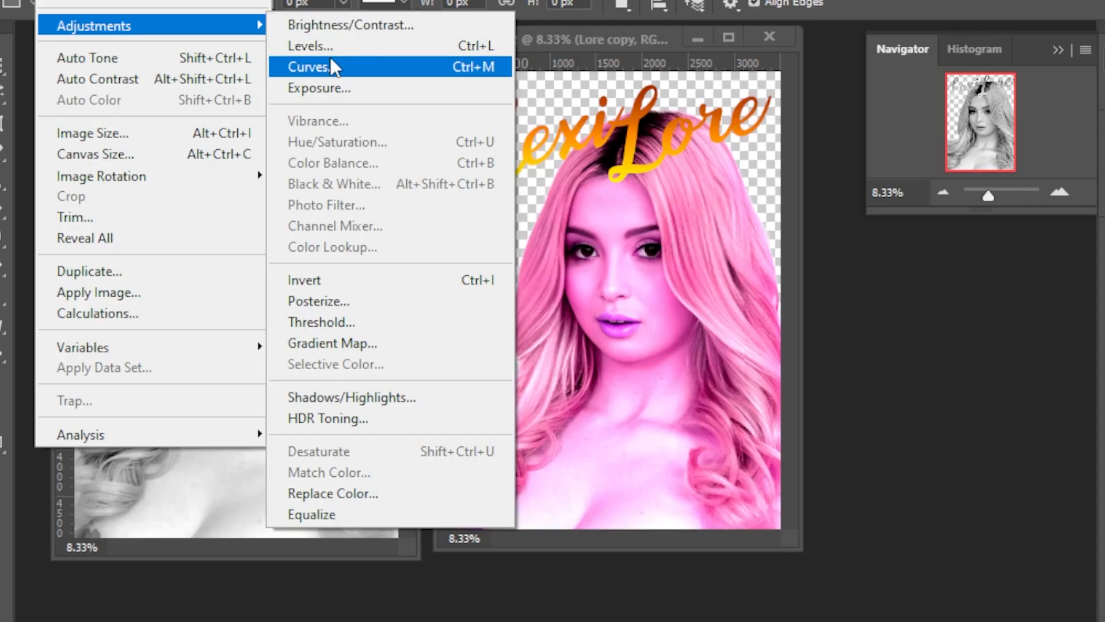
left_click(329, 48)
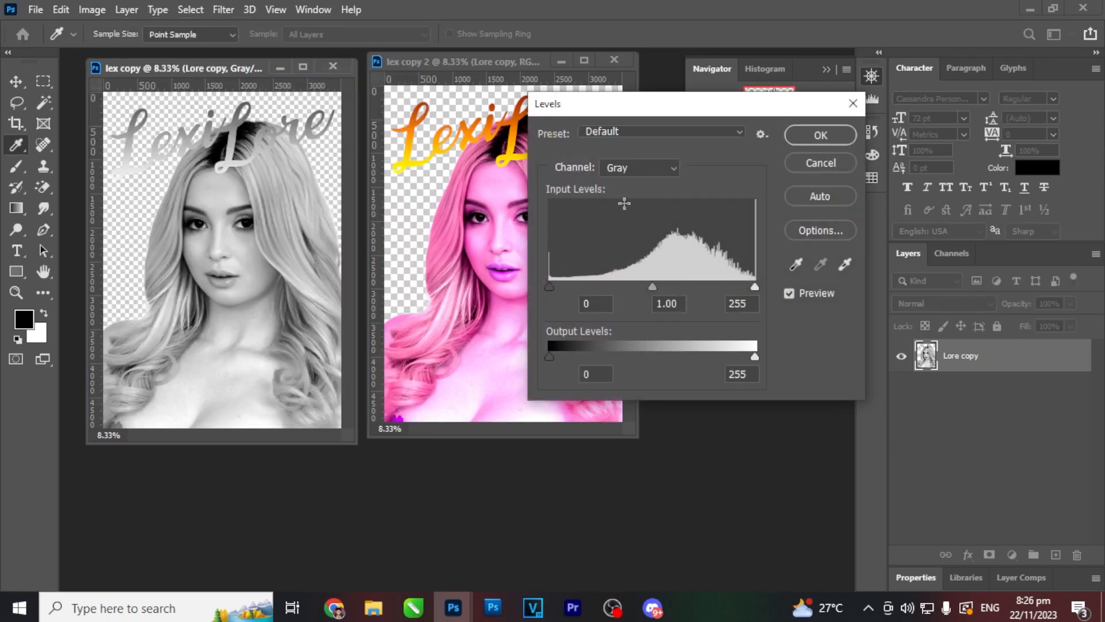
mouse_move(548, 287)
left_mouse_down()
mouse_move(595, 301)
mouse_move(553, 293)
mouse_move(565, 291)
left_mouse_up()
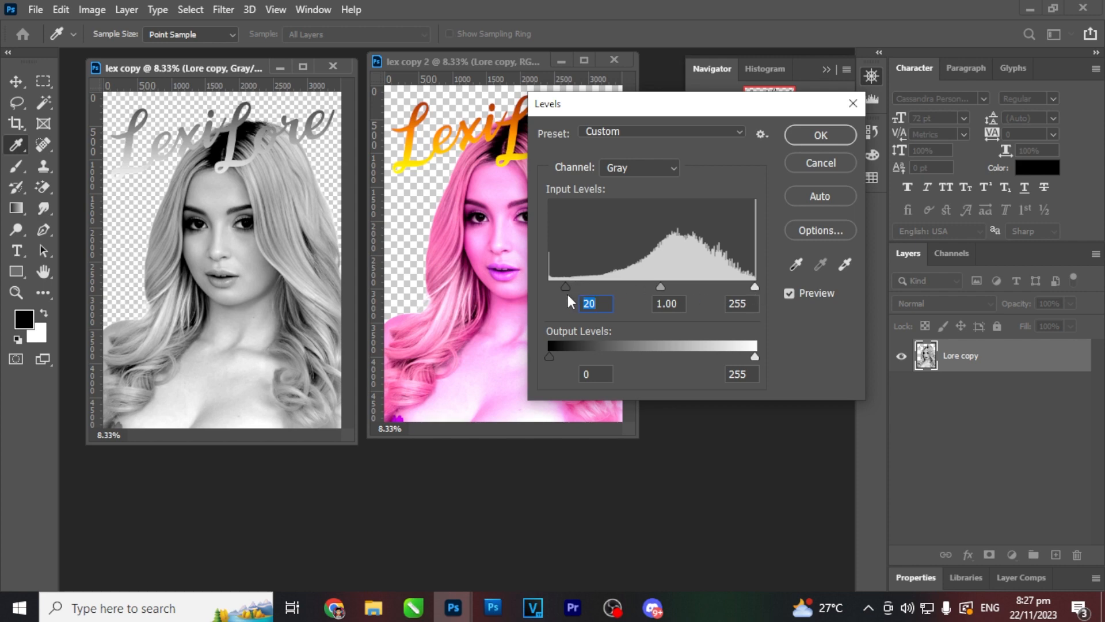
left_click_drag(560, 286, 535, 284)
mouse_move(755, 289)
left_mouse_down()
mouse_move(704, 298)
mouse_move(758, 298)
left_mouse_up()
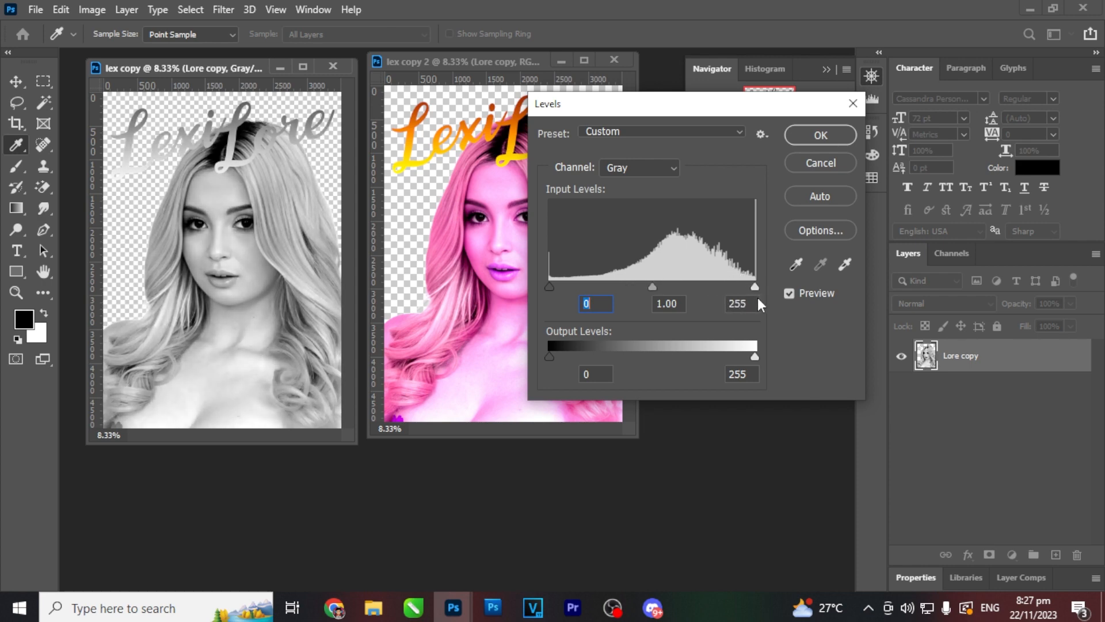
left_click_drag(550, 286, 578, 288)
left_click_drag(754, 285, 731, 284)
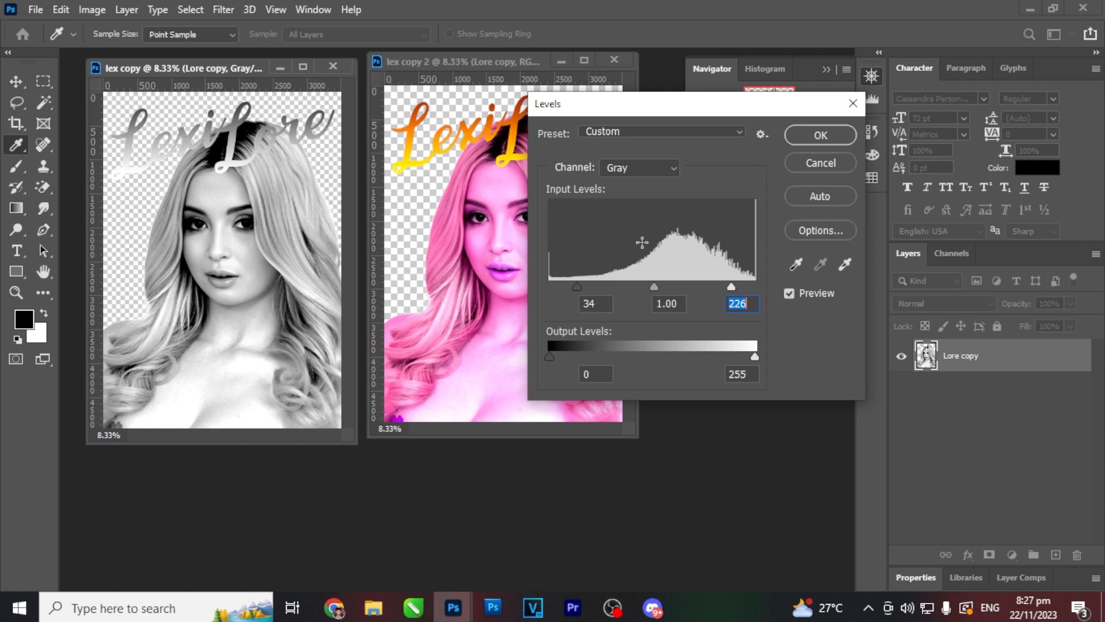
left_click(799, 141)
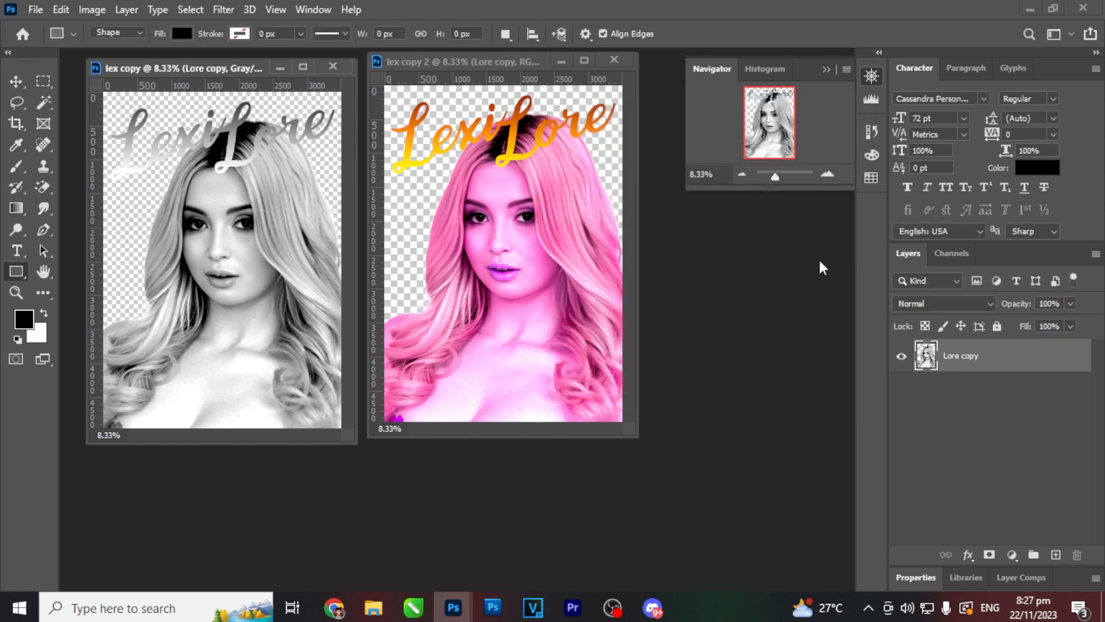
Step: Convert lex copy to Bitmap mode with flattened layers, 300 pixels/inch output and the Halftone Screen method
left_click(95, 12)
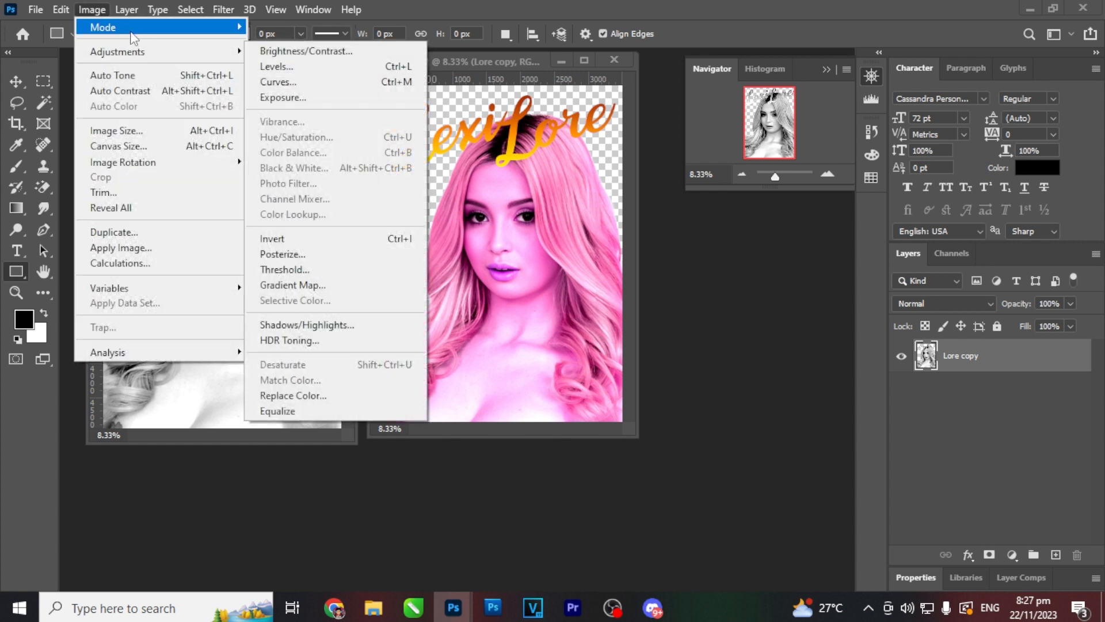
mouse_move(133, 37)
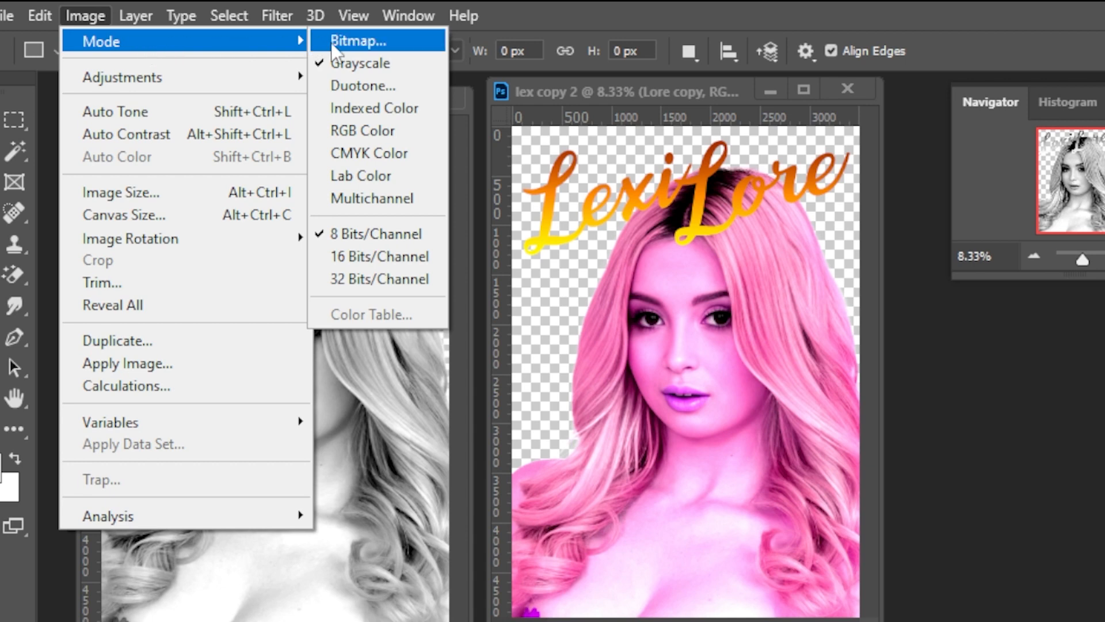
left_click(334, 43)
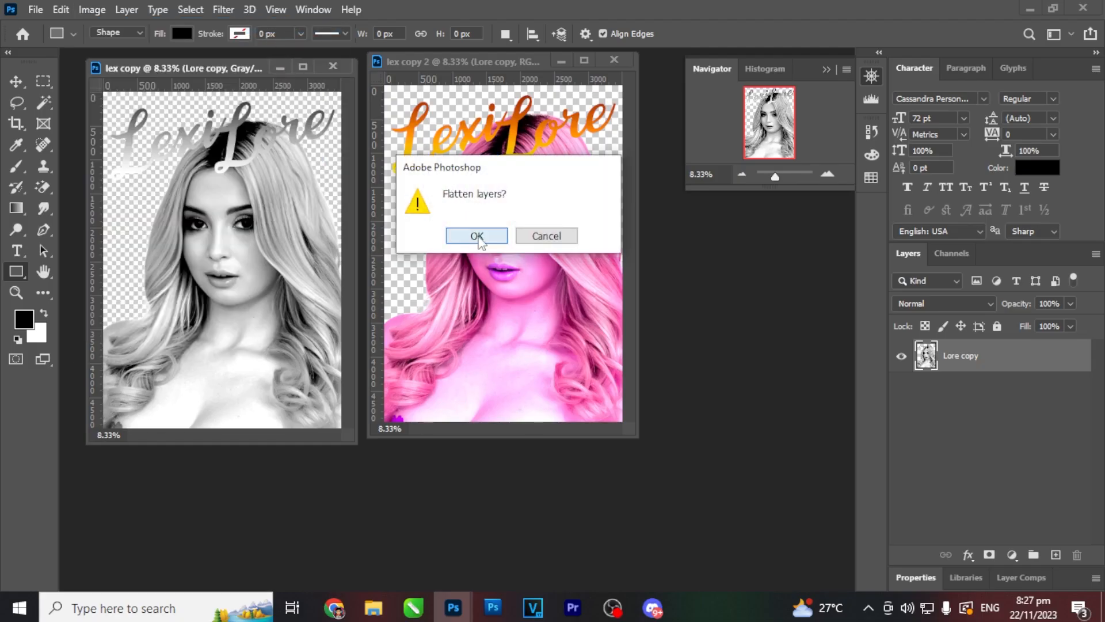
left_click(478, 236)
left_click(504, 188)
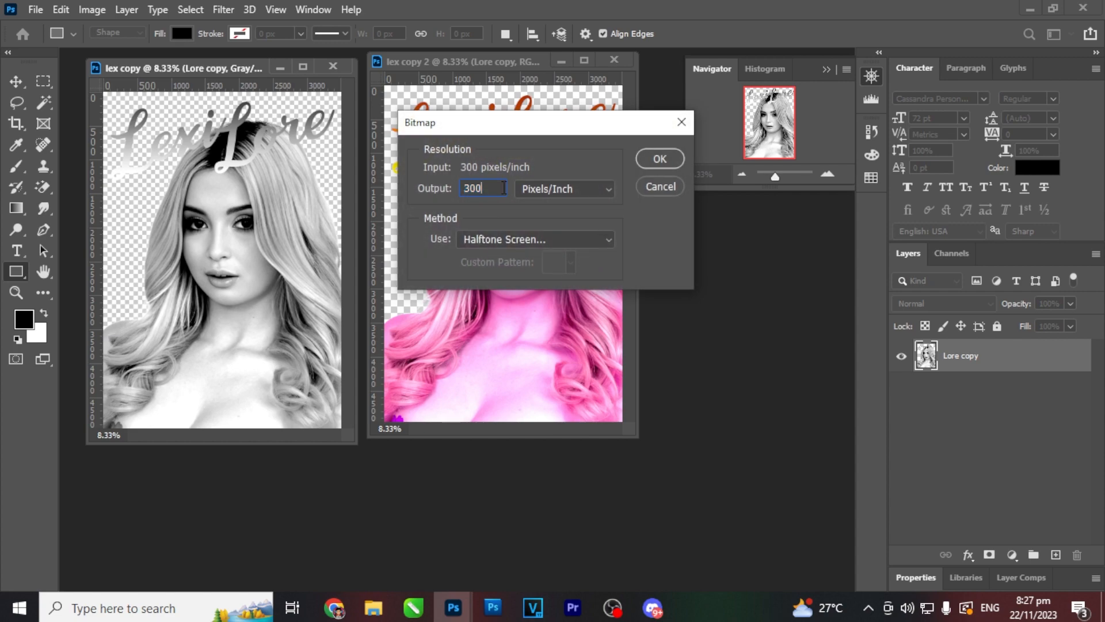
left_click_drag(504, 188, 423, 187)
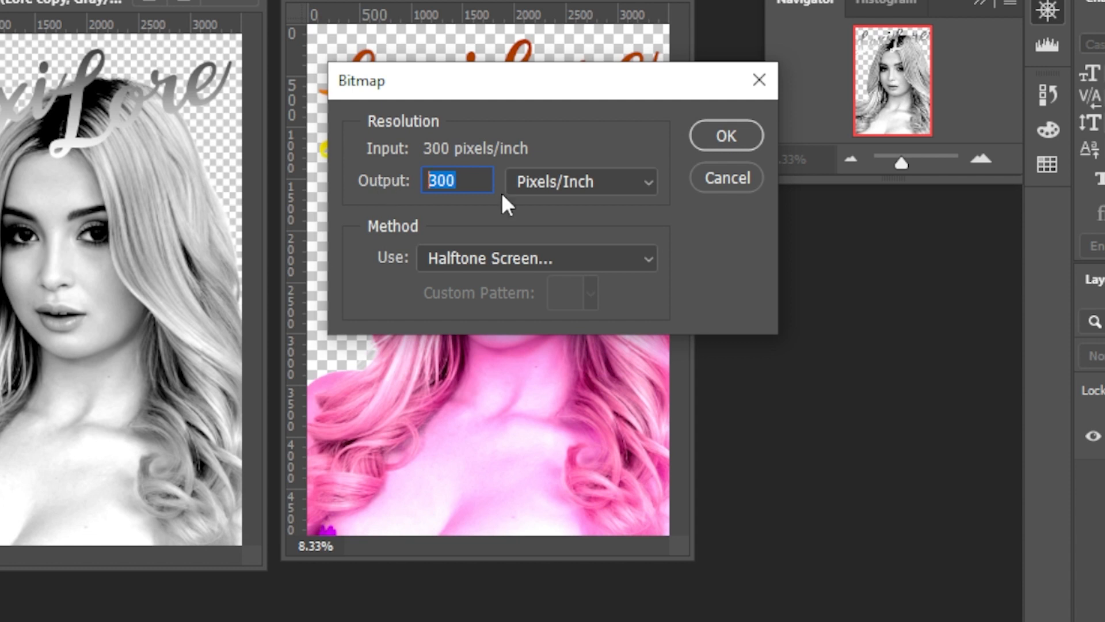
left_click(530, 254)
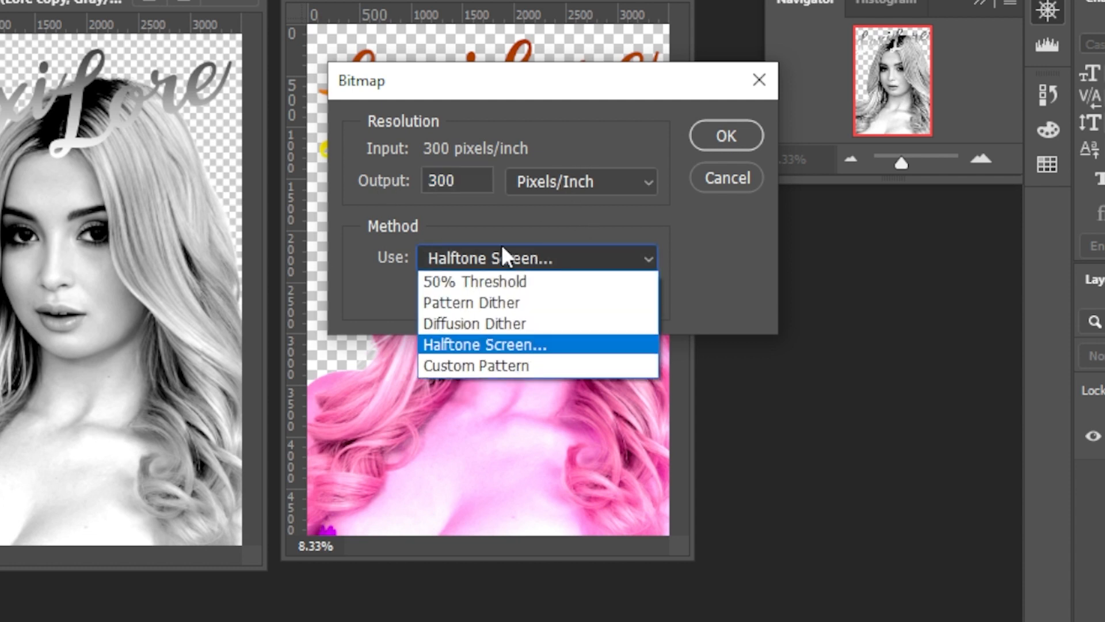
left_click(524, 344)
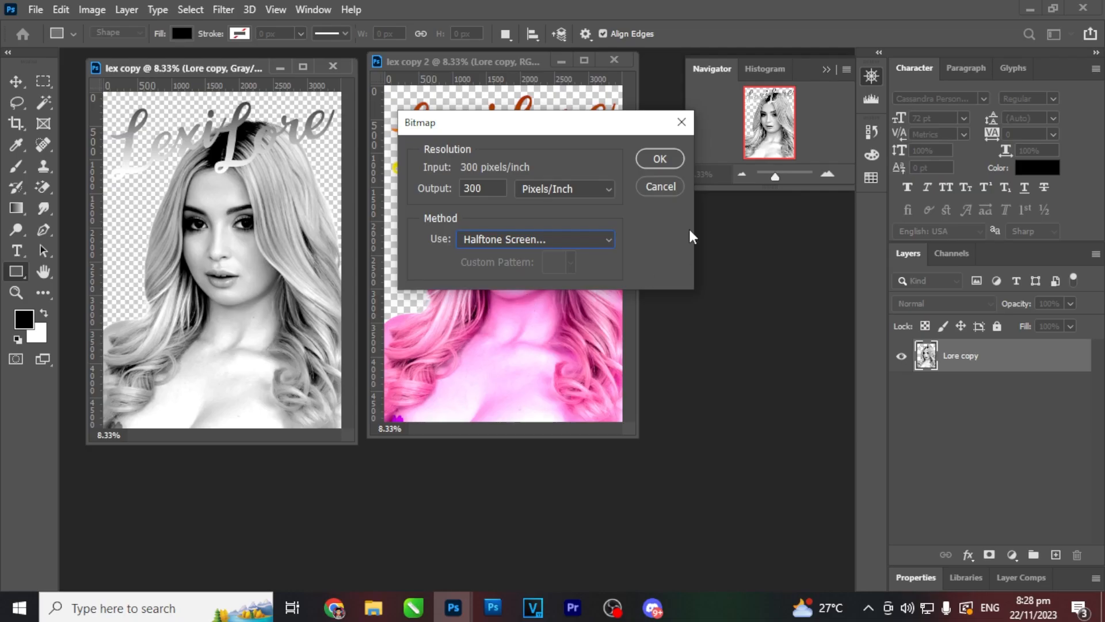
left_click(657, 161)
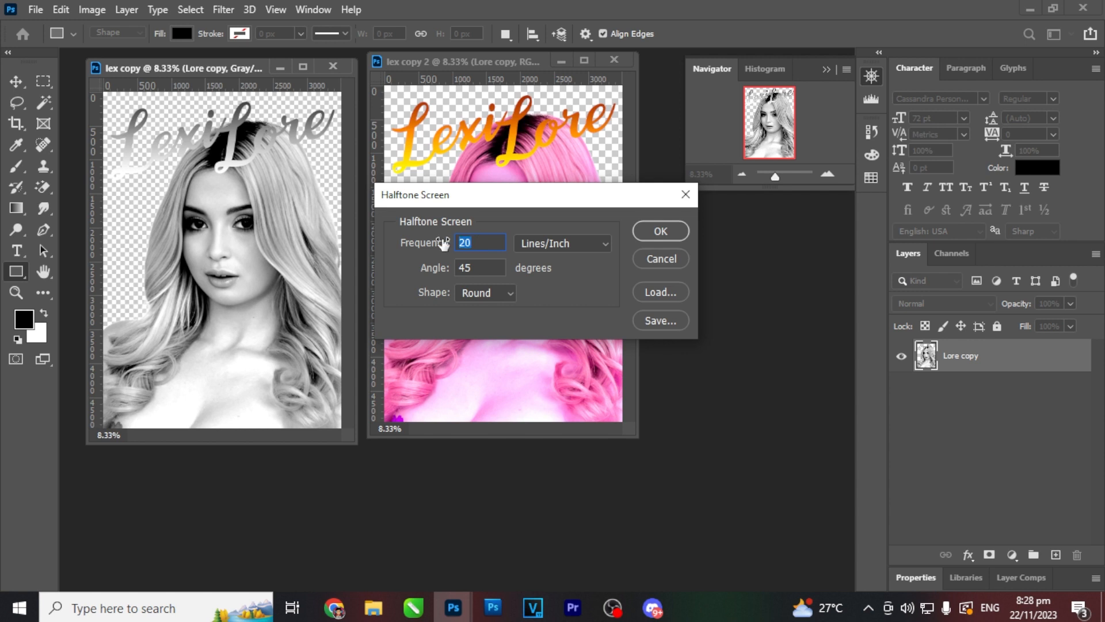
Step: Apply the halftone screen with a frequency of 20 lines/inch, a 45 degree angle and a Round shape
left_click_drag(488, 241, 446, 264)
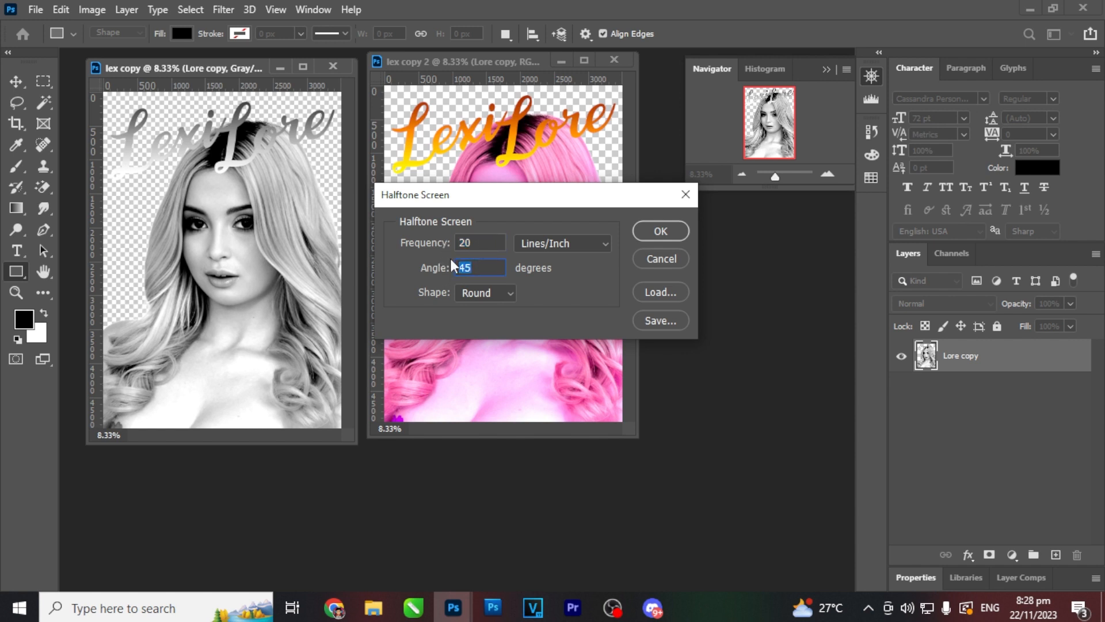
left_click(491, 294)
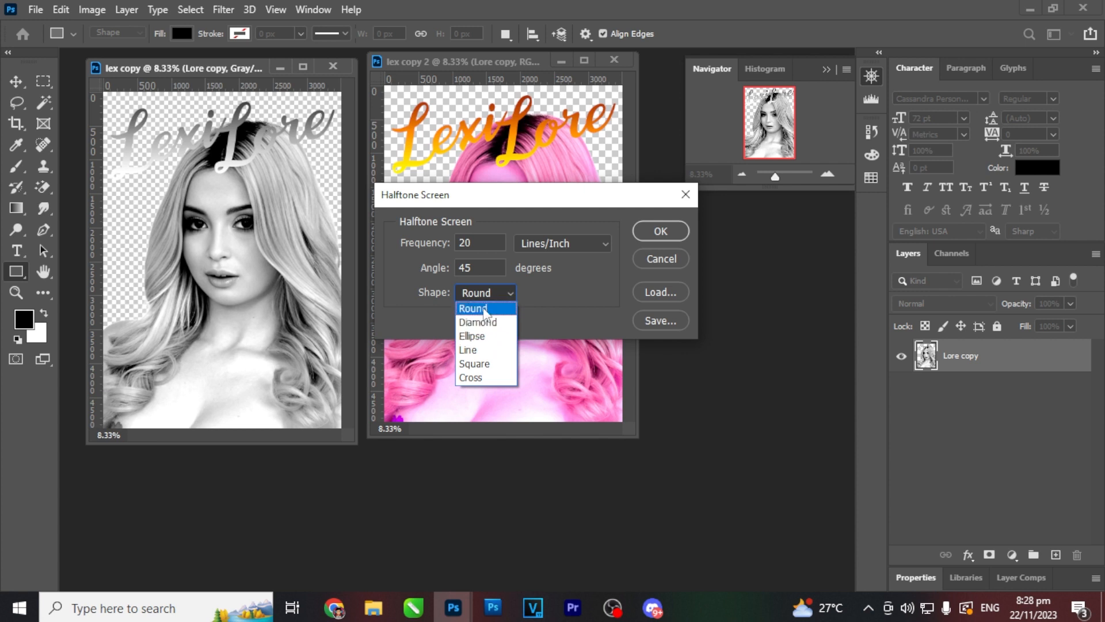
left_click(485, 313)
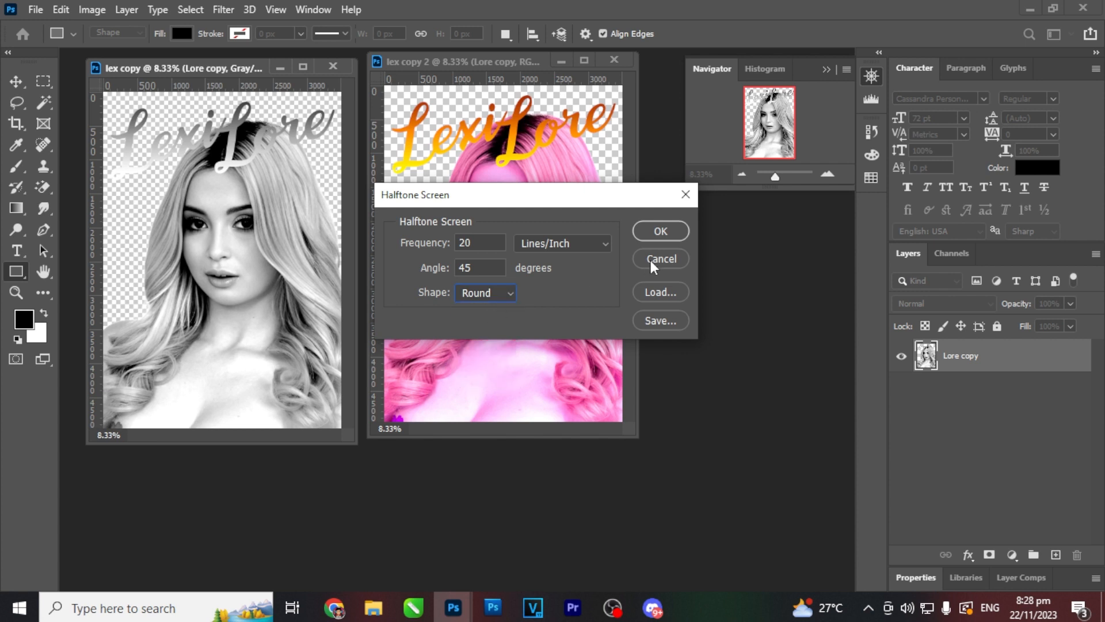
left_click(658, 231)
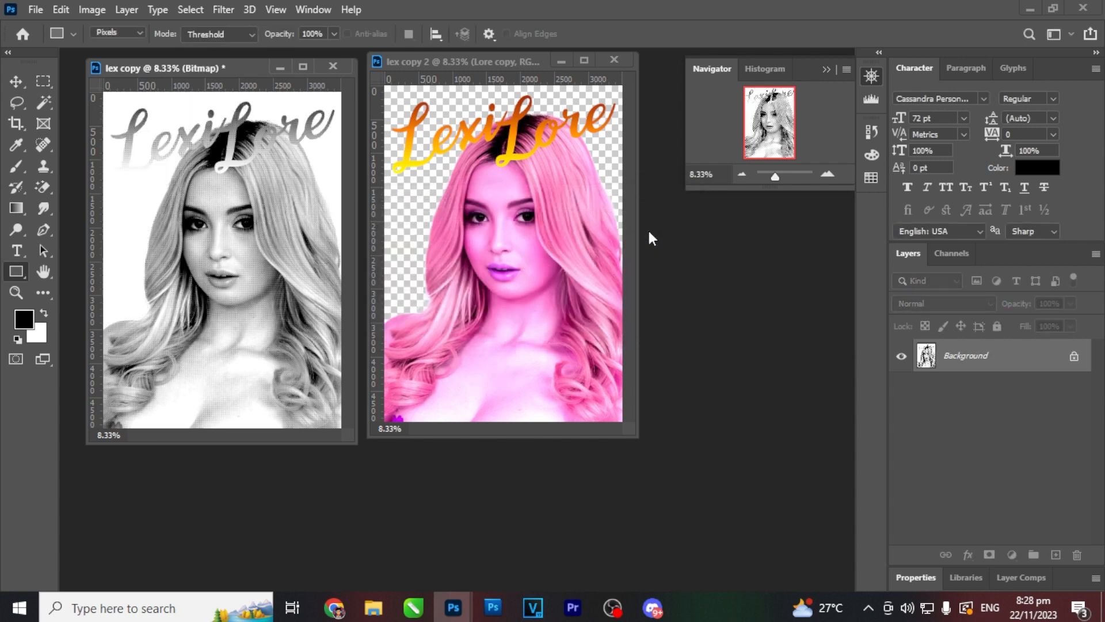
Step: Examine the halftone dots on the portrait's face up close, and return to the full image
left_click(827, 173)
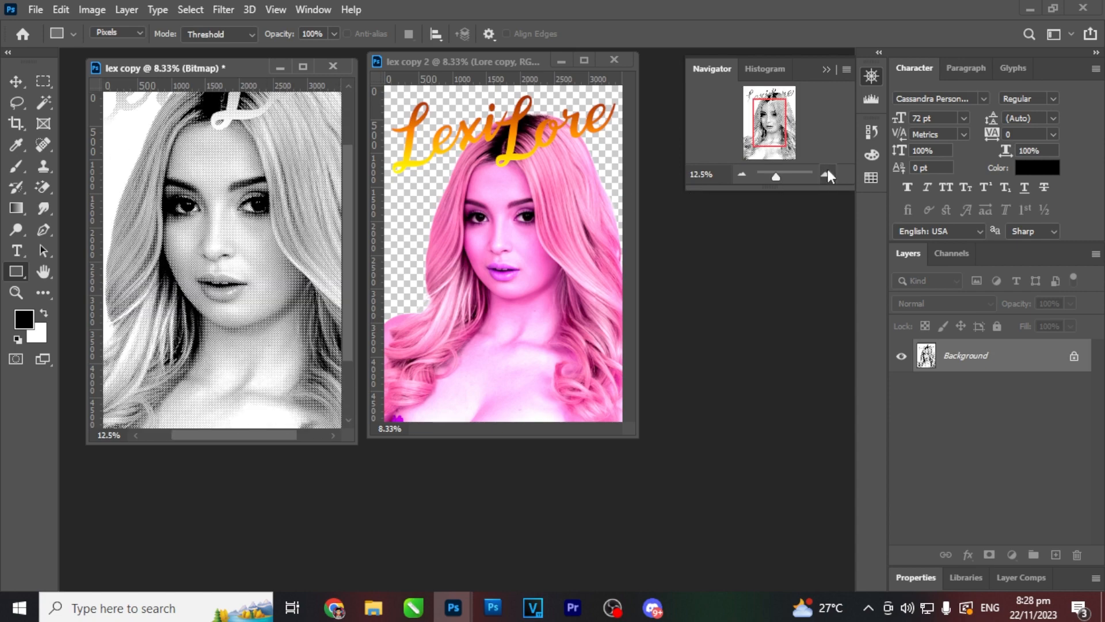
left_click(827, 173)
left_click(827, 173)
left_click_drag(766, 121, 769, 118)
left_click(827, 173)
left_click(827, 171)
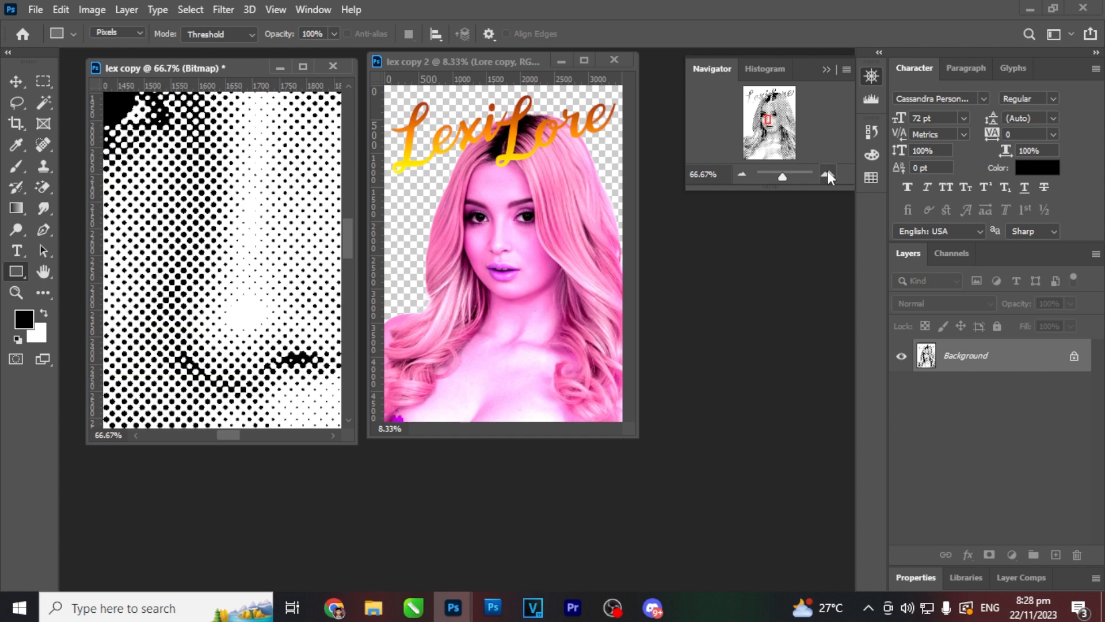
left_click_drag(769, 118, 779, 126)
left_click(746, 170)
left_click(746, 170)
left_click(746, 171)
left_click(746, 171)
left_click(746, 171)
left_click(745, 169)
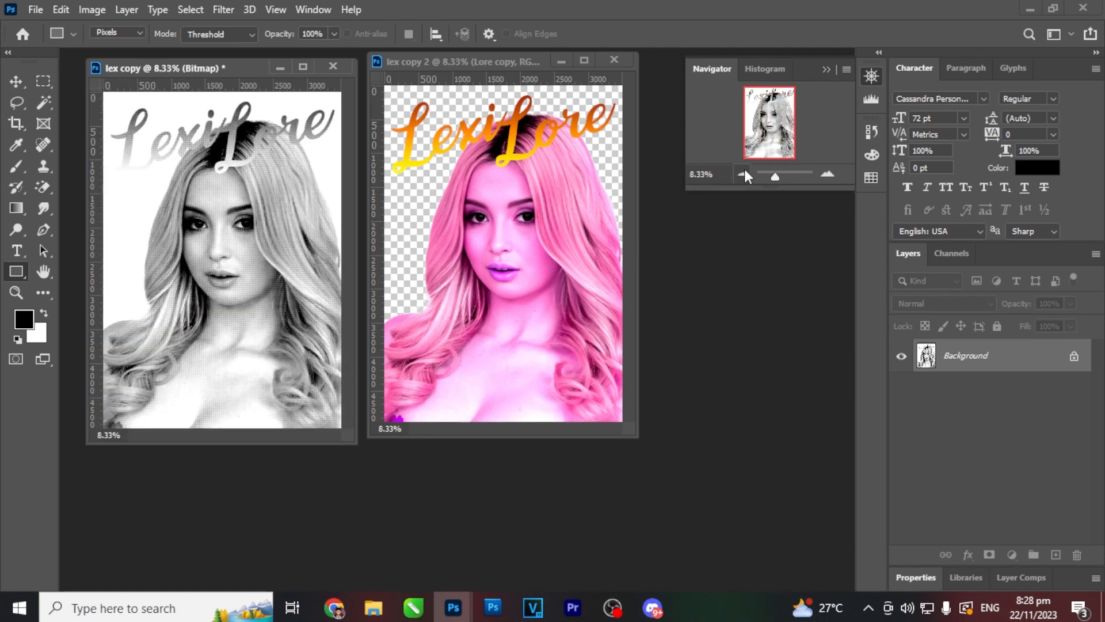
Step: Inspect the halftone pattern in the hair near the lettering, and return to viewing the whole portrait
left_click(829, 171)
left_click(829, 172)
left_click(829, 171)
left_click(829, 171)
left_click(827, 170)
left_click_drag(769, 120, 779, 99)
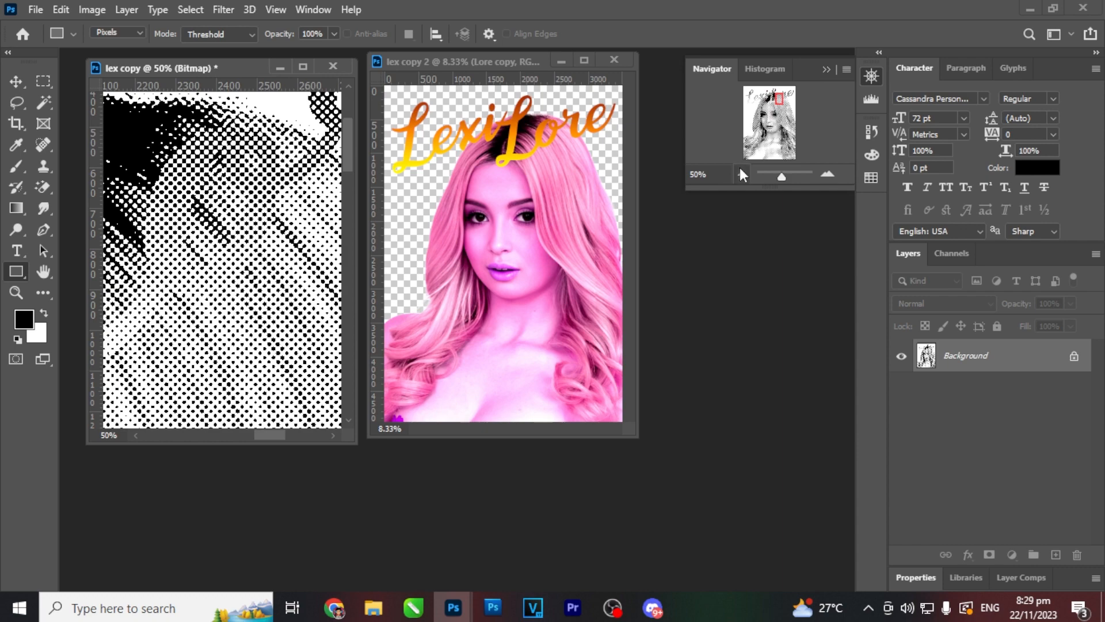
left_click(741, 170)
left_click(741, 170)
left_click(741, 171)
mouse_move(772, 111)
left_mouse_down()
mouse_move(785, 107)
mouse_move(771, 129)
left_mouse_up()
left_click(742, 175)
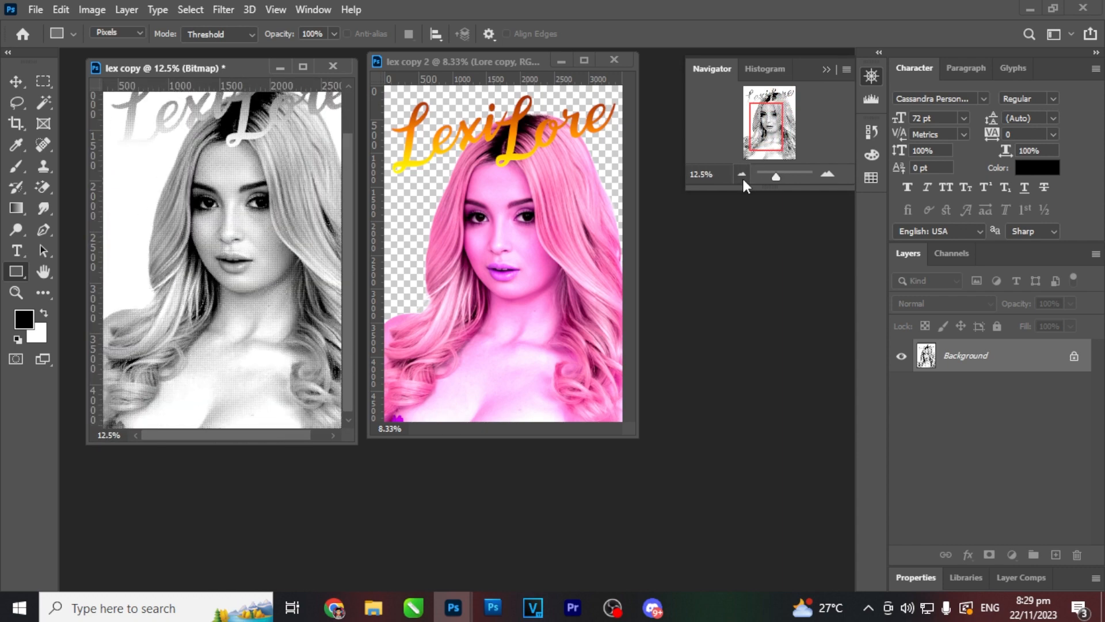
left_click(742, 174)
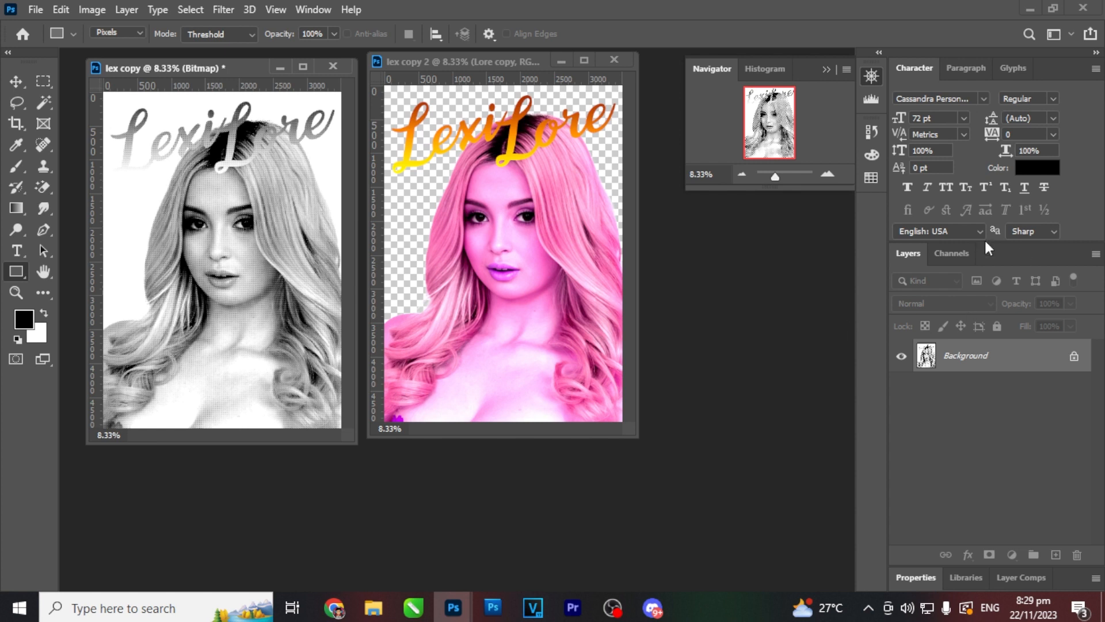
Step: Shift the lex copy window slightly and convert its bitmap image back to Grayscale with a size ratio of 1
mouse_move(192, 64)
left_mouse_down()
mouse_move(175, 57)
mouse_move(181, 92)
mouse_move(172, 79)
mouse_move(199, 78)
left_mouse_up()
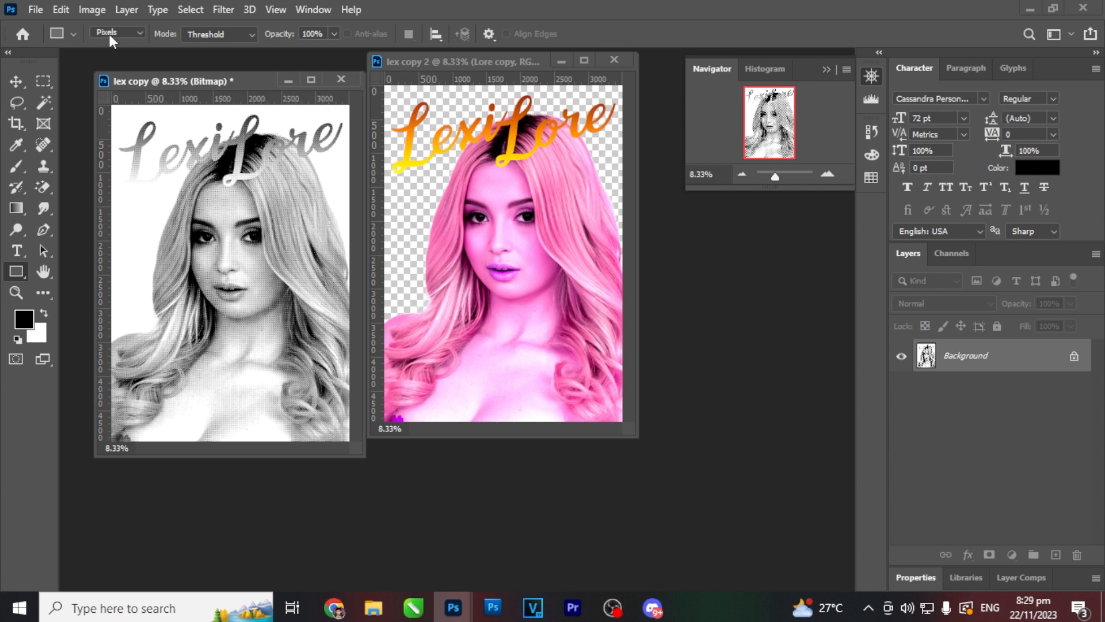
left_click(94, 10)
mouse_move(105, 30)
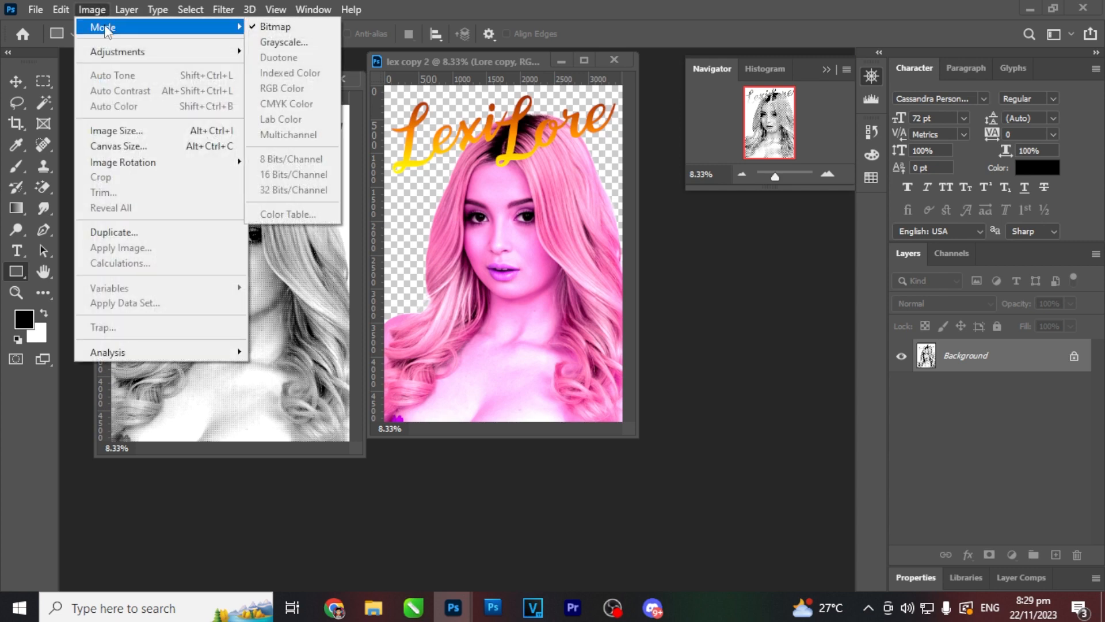
left_click(284, 43)
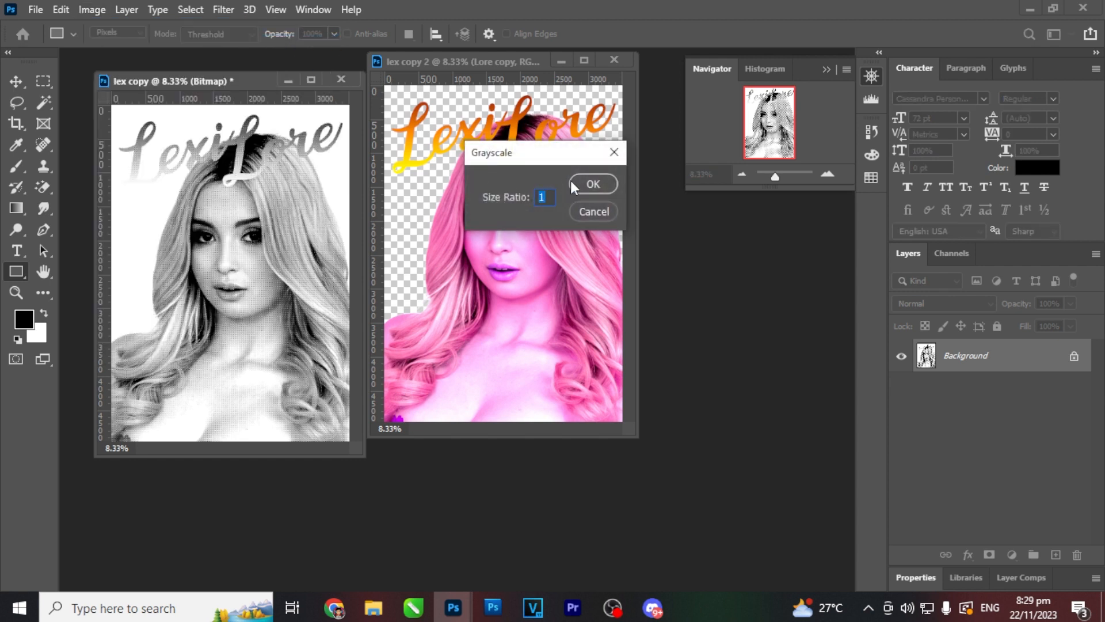
left_click(578, 182)
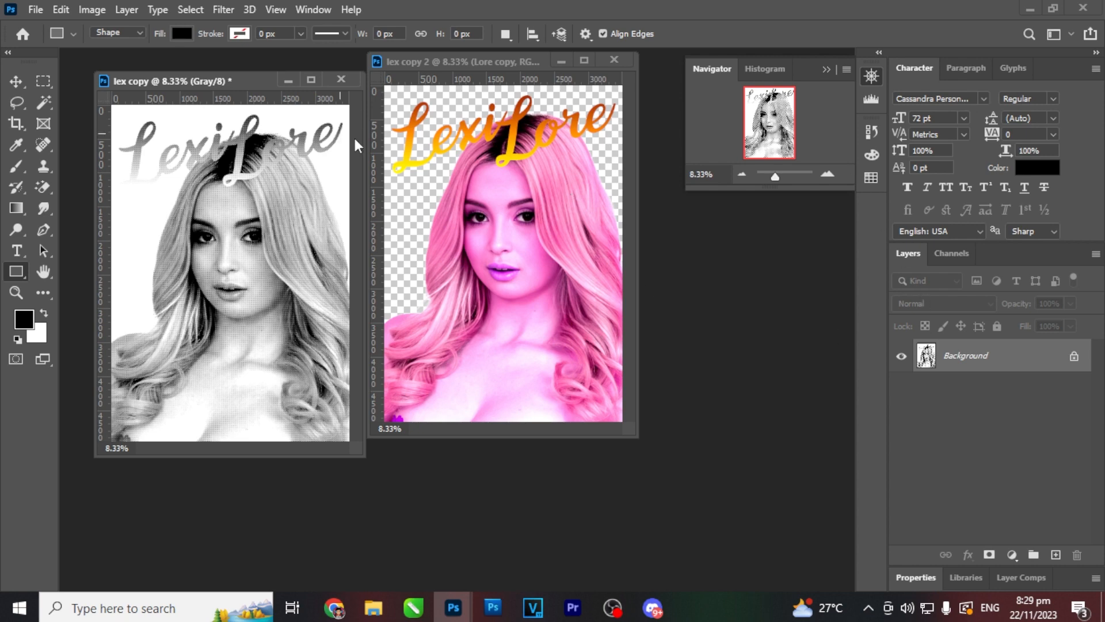
Step: Review the lex copy image's color mode, layers and channels without changing anything
left_click(92, 12)
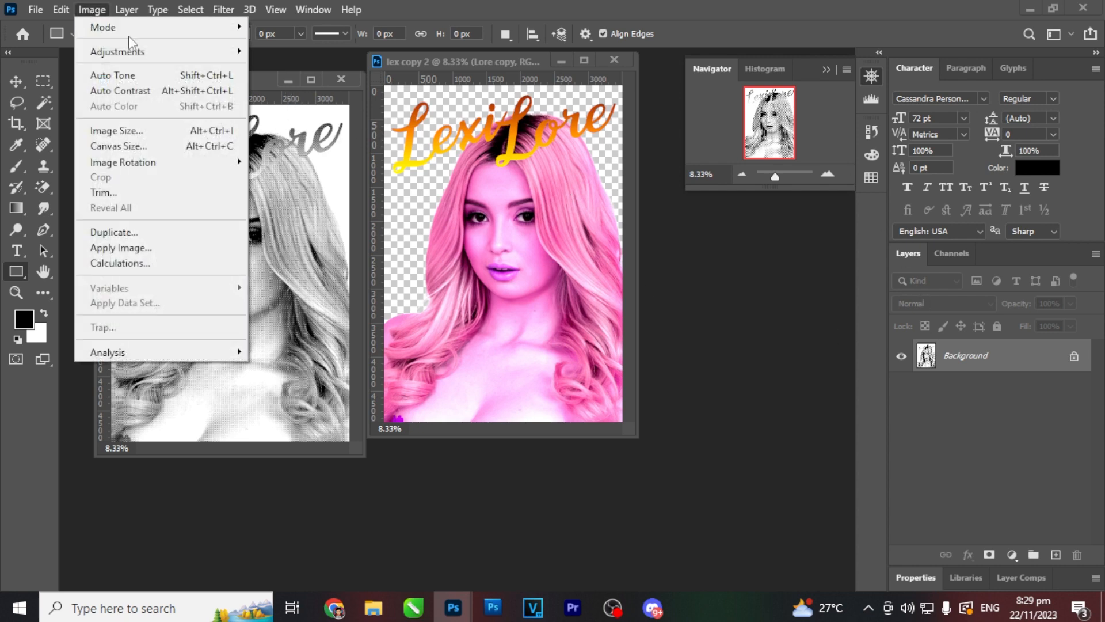
mouse_move(128, 23)
left_click(953, 255)
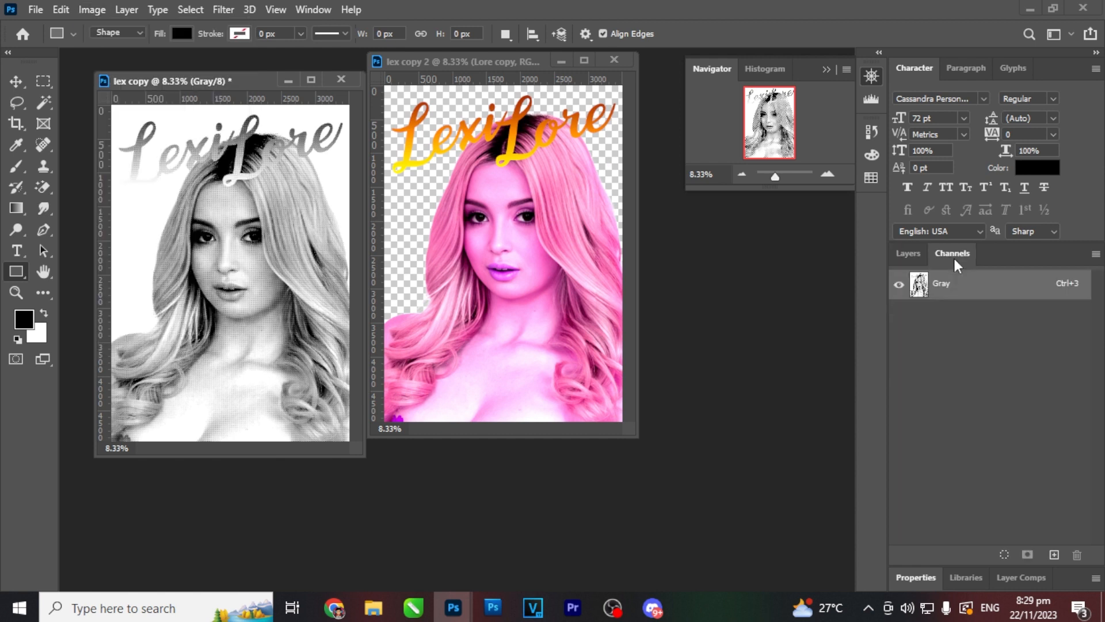
left_click(918, 253)
left_click(953, 252)
left_click(908, 255)
left_click(944, 256)
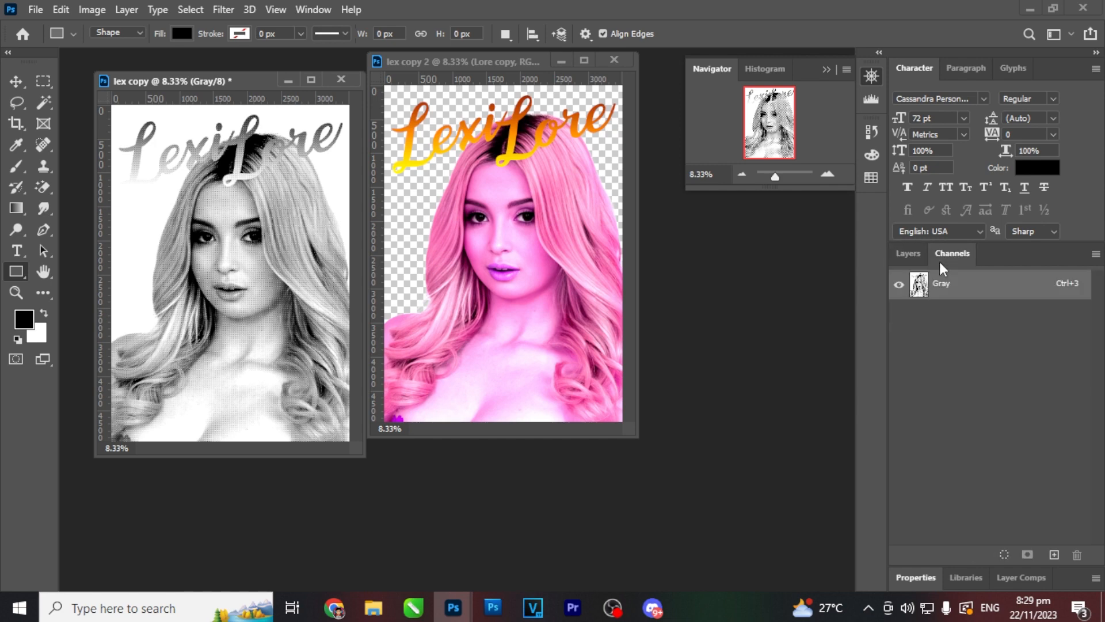
left_click(907, 254)
left_click(92, 11)
mouse_move(179, 29)
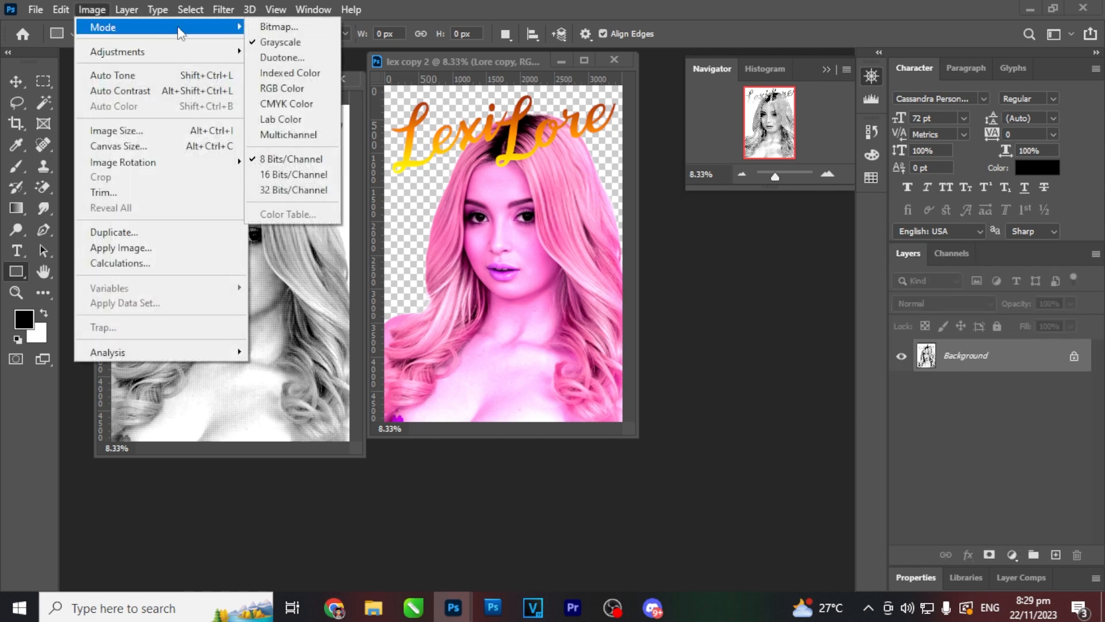
left_click(125, 13)
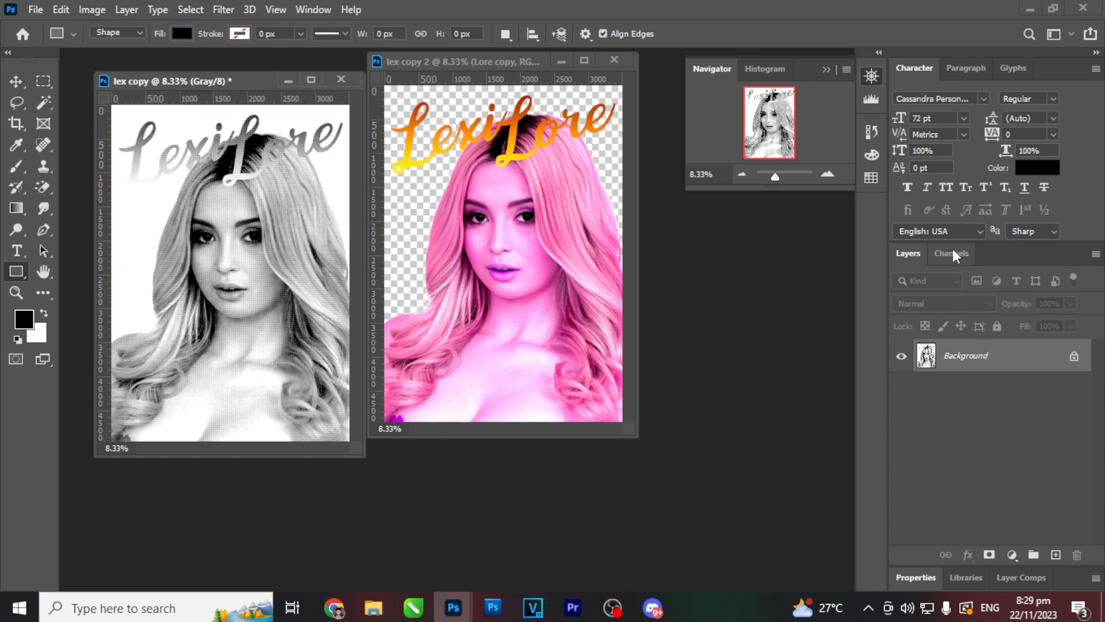
Step: Load the lex copy image's Gray channel as a selection
left_click(958, 252)
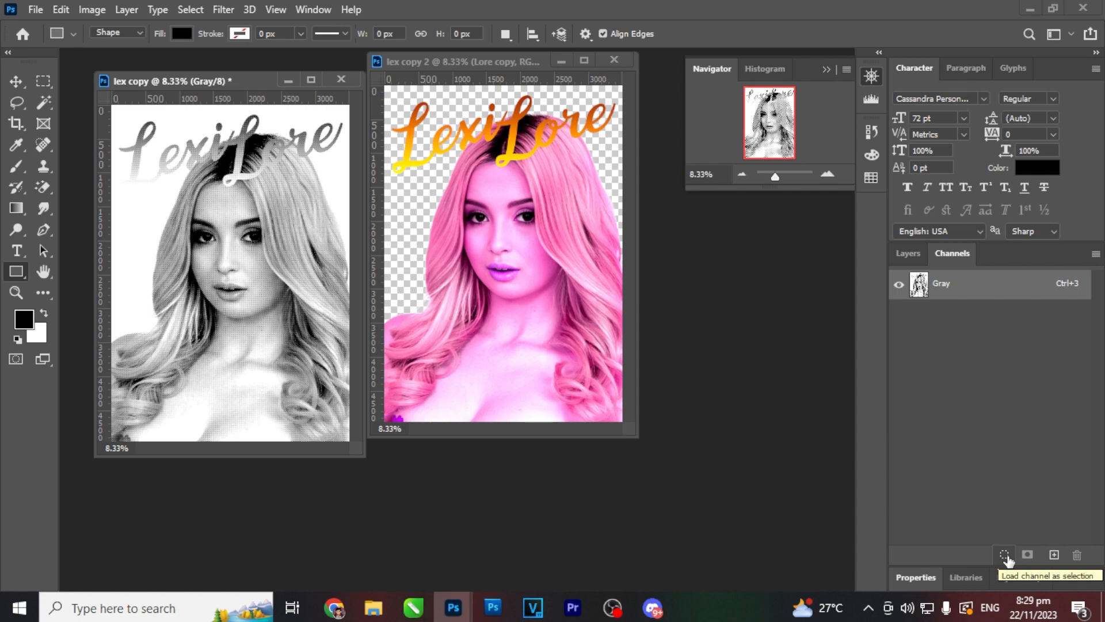
left_click(926, 524)
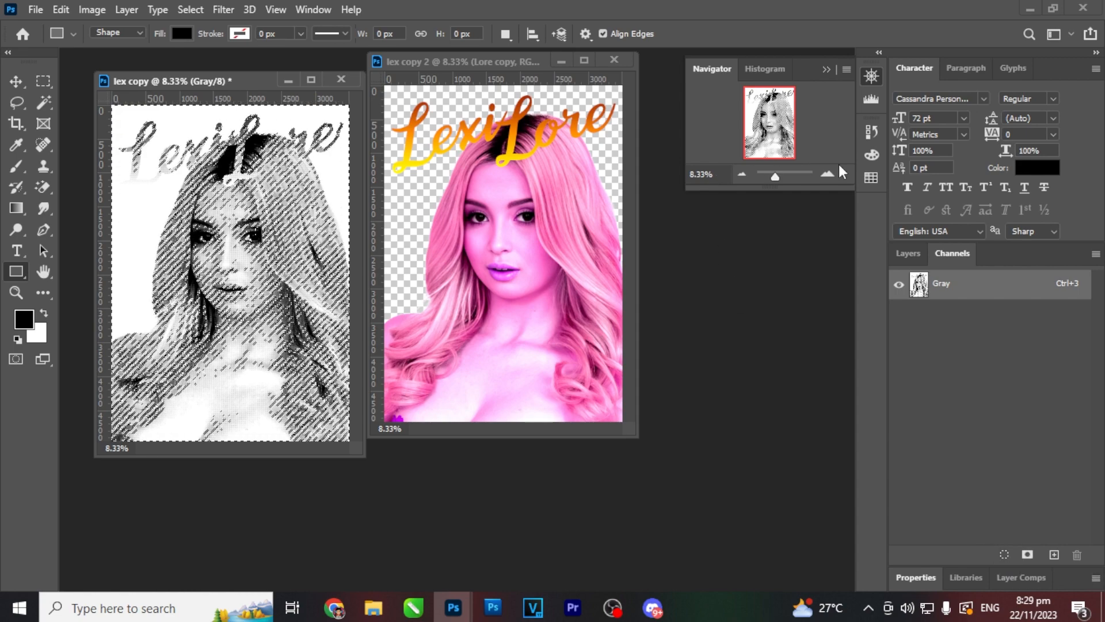
Step: Inspect the channel-based selection on the grayscale portrait at several magnifications, and return to viewing the whole image
left_click(827, 174)
left_click(827, 174)
left_click(827, 174)
left_click(827, 174)
left_click(828, 174)
left_click(827, 174)
left_click(827, 173)
left_click(827, 174)
left_click(827, 174)
left_click(742, 173)
left_click(742, 173)
left_click(741, 172)
left_click(743, 172)
left_click(742, 172)
left_click(744, 173)
left_click(744, 173)
left_click(743, 173)
left_click(743, 172)
left_click(742, 173)
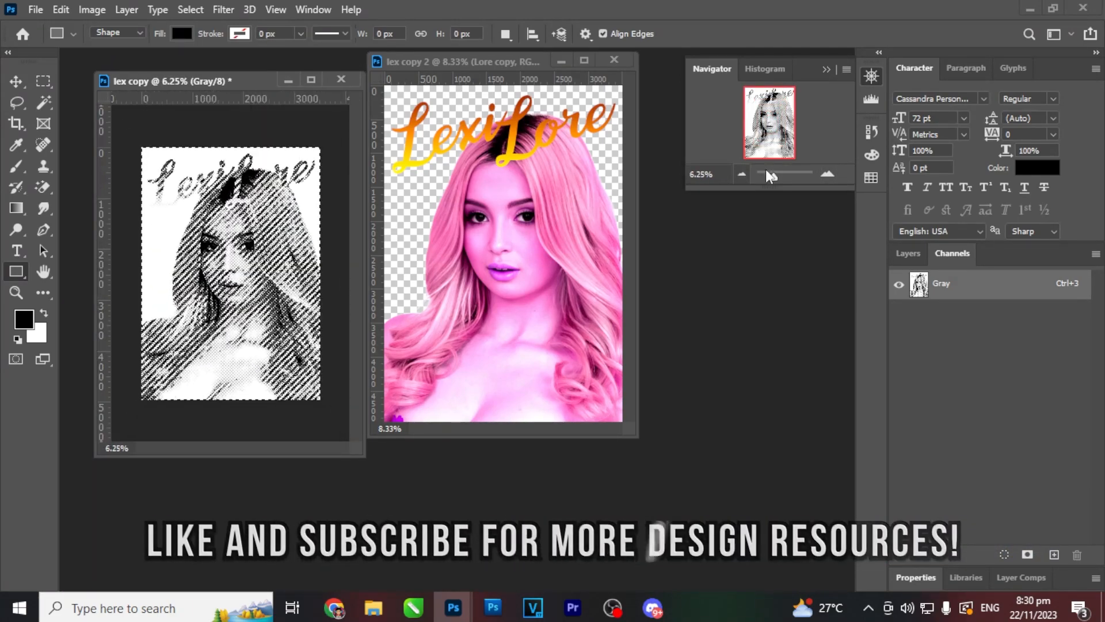
left_click(827, 174)
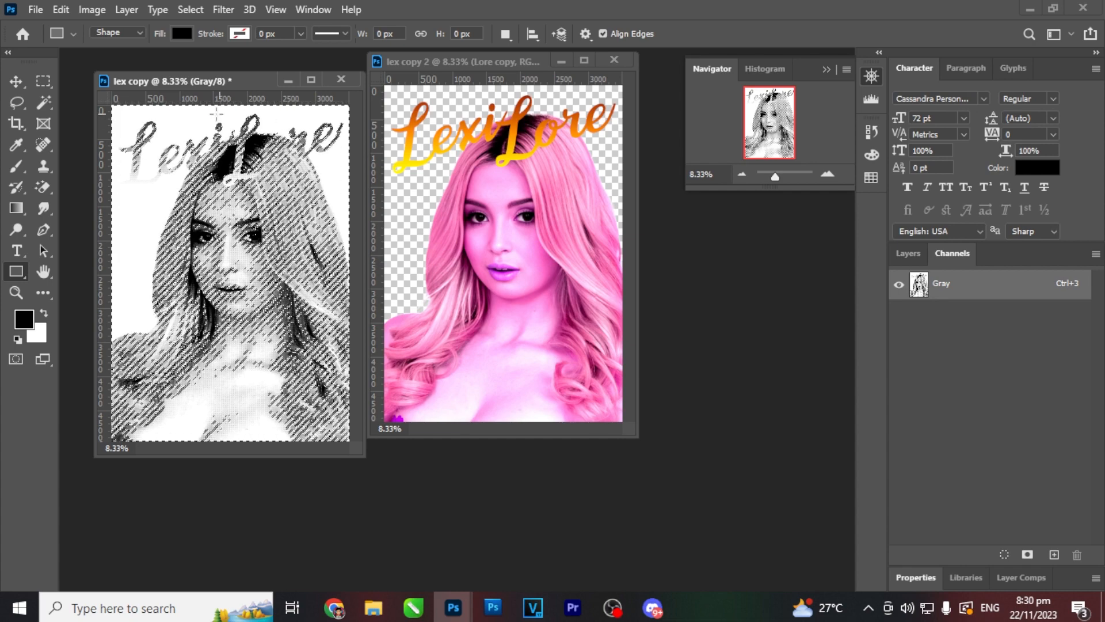
Step: Transfer the halftone selection from lex copy onto the color portrait in lex copy 2 using the Magic Wand tool
left_click(43, 81)
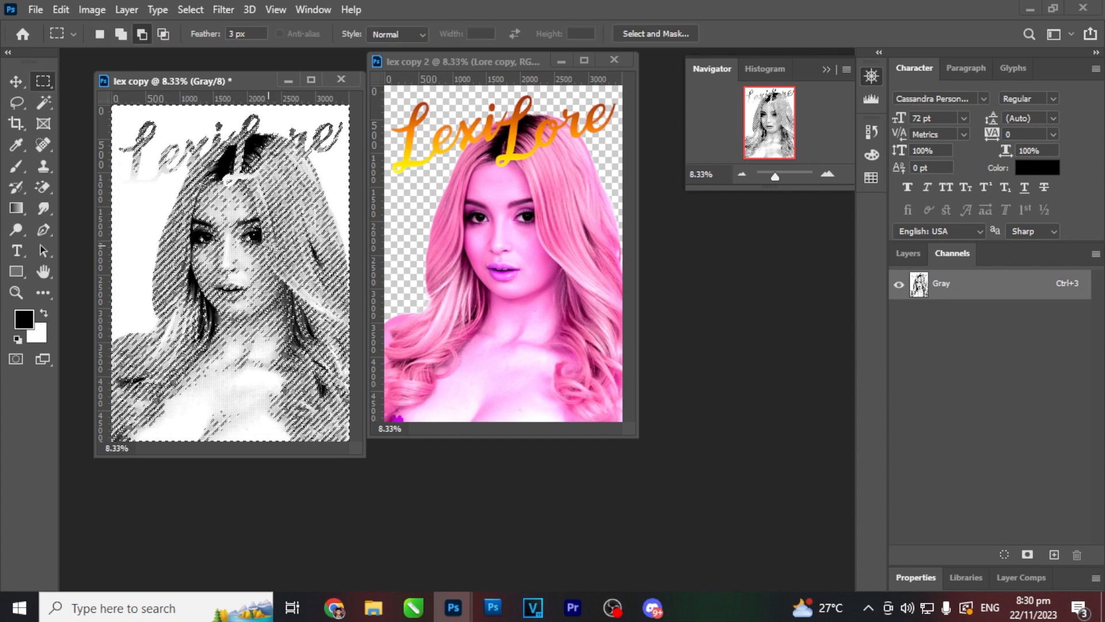
left_click(43, 102)
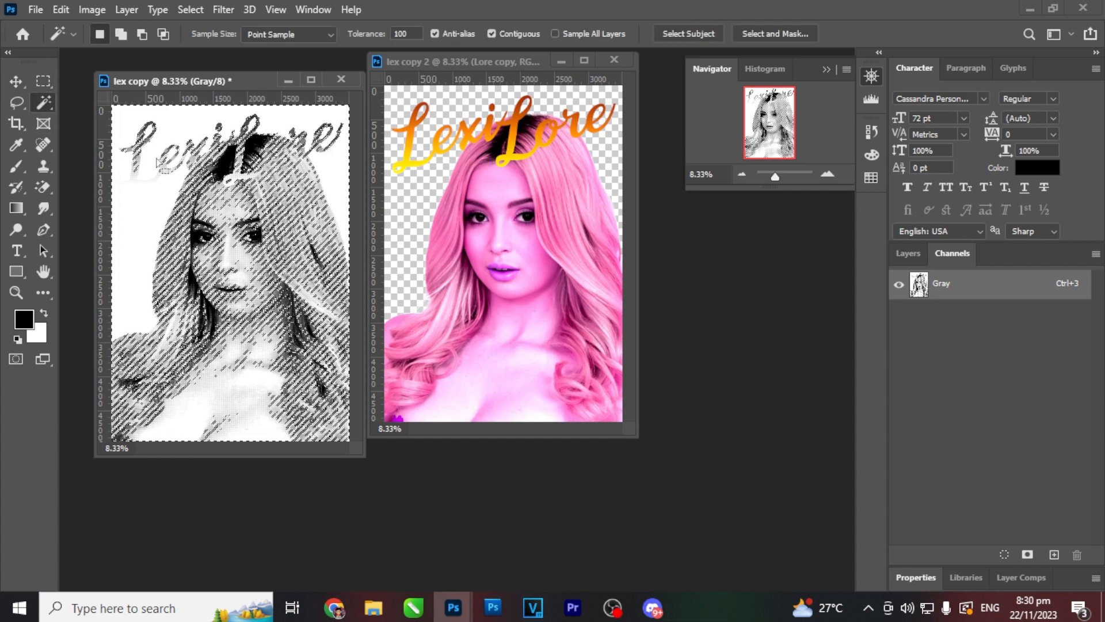
mouse_move(157, 163)
left_mouse_down()
mouse_move(392, 213)
mouse_move(517, 203)
left_mouse_up()
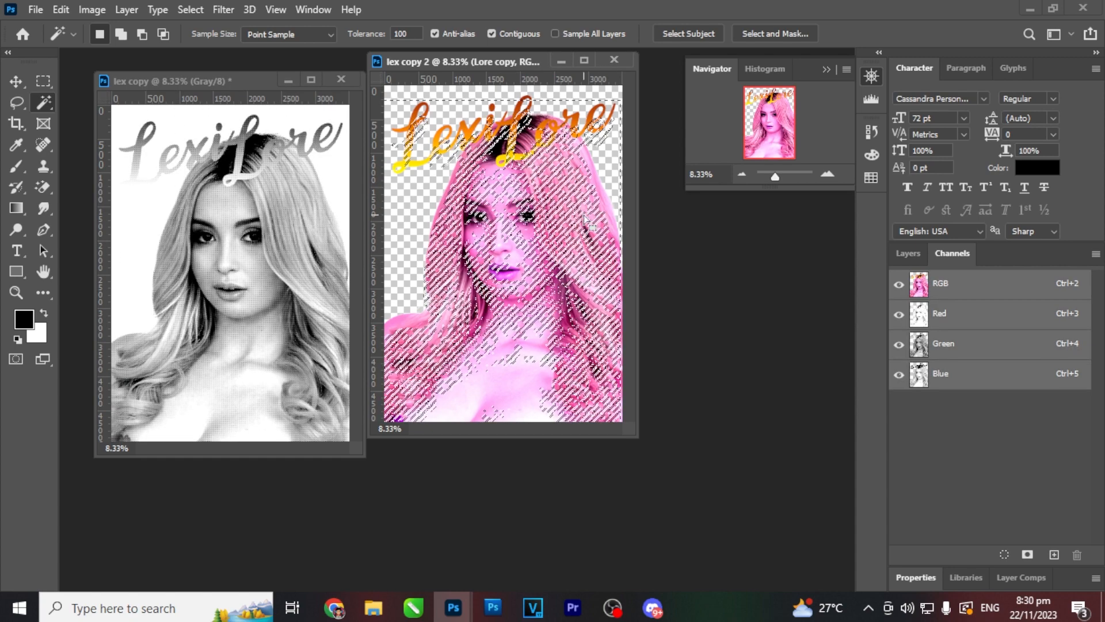
Step: Move the halftone selection upward over the portrait in lex copy 2 and dock that document window
left_click(823, 168)
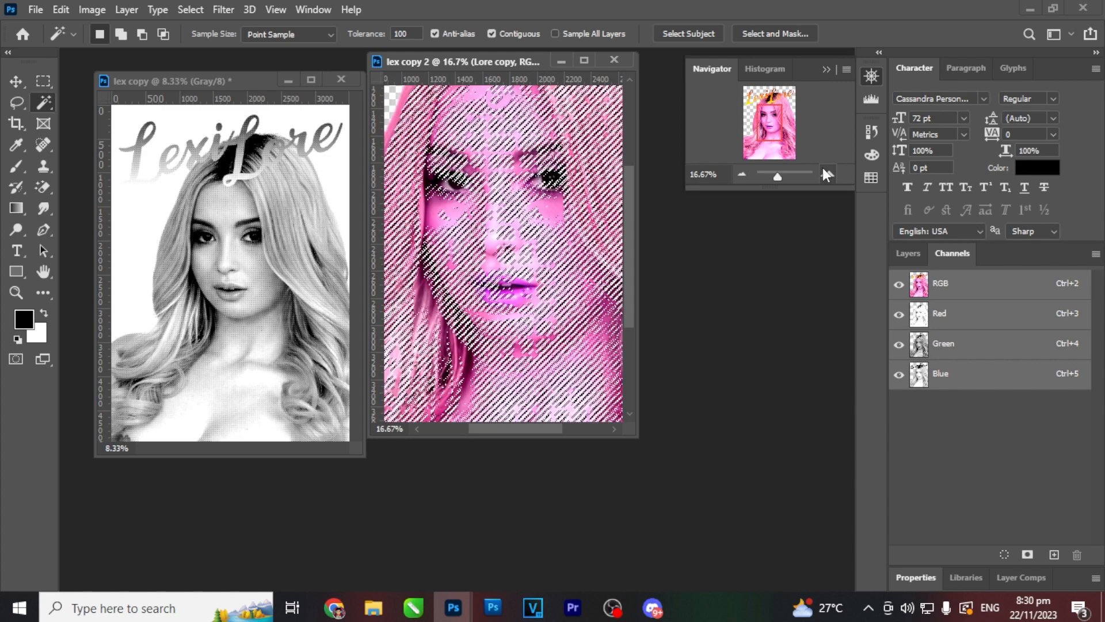
left_click(824, 169)
left_click_drag(520, 315, 533, 267)
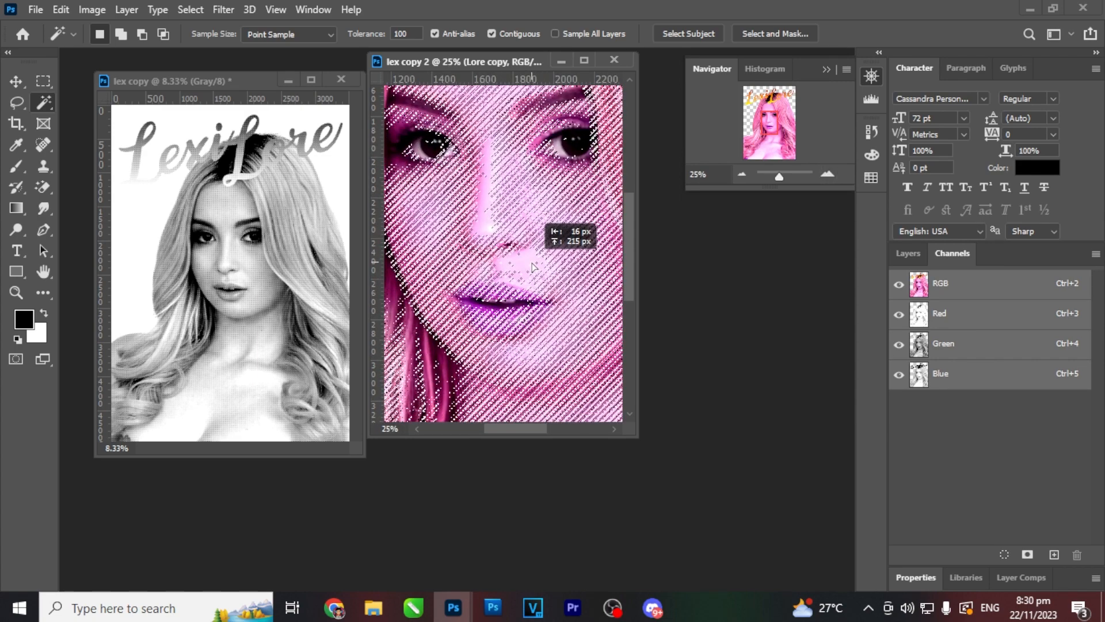
left_click(826, 175)
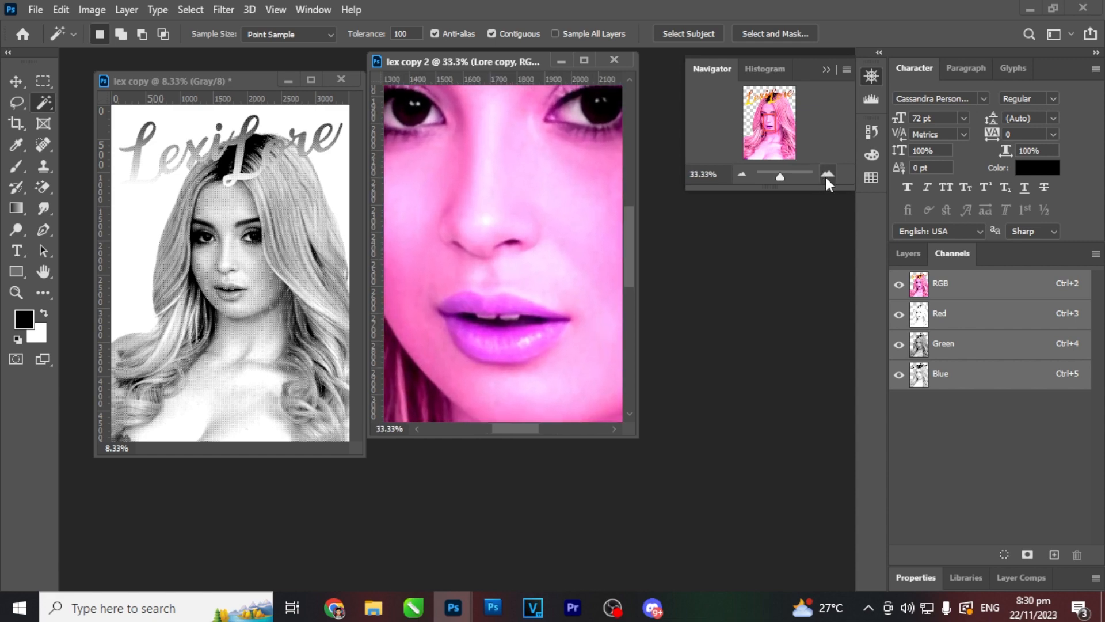
left_click(826, 175)
left_click_drag(769, 118, 767, 126)
left_click_drag(447, 67, 318, 57)
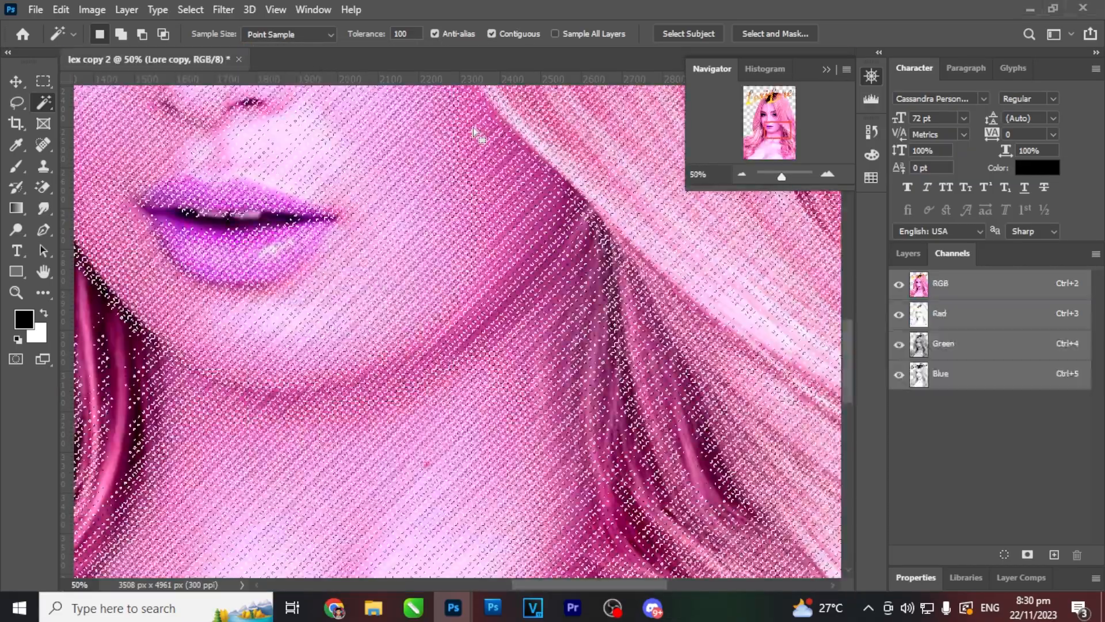
Step: Fine-tune the selection's position so it lines up with the portrait's hair outline and the lettering
left_click_drag(775, 132, 763, 111)
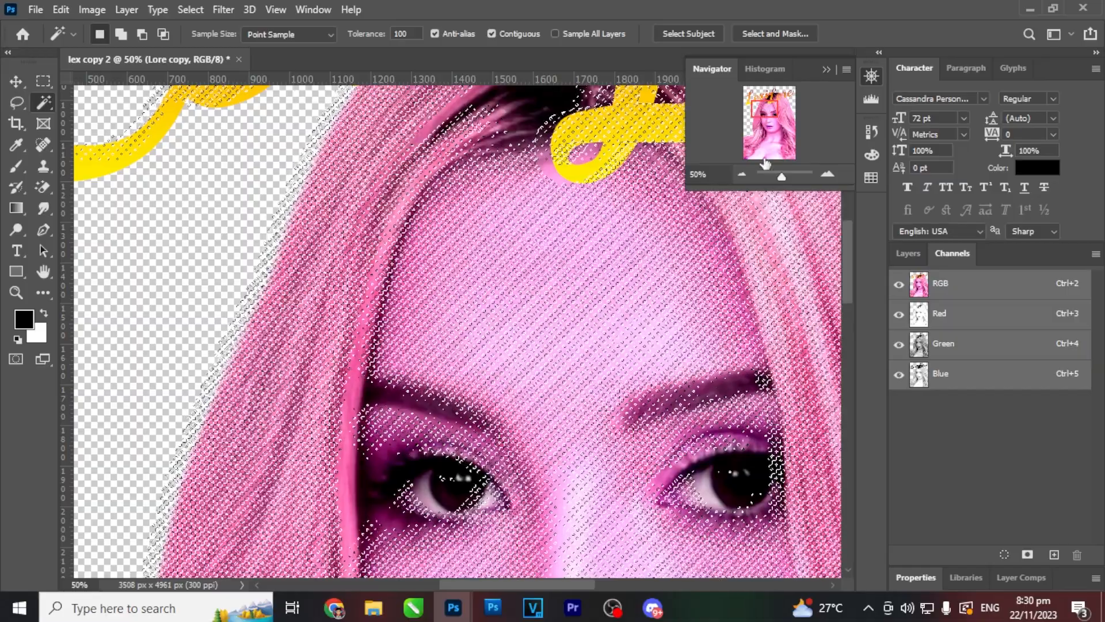
mouse_move(852, 261)
left_mouse_down()
mouse_move(856, 281)
mouse_move(850, 252)
left_mouse_up()
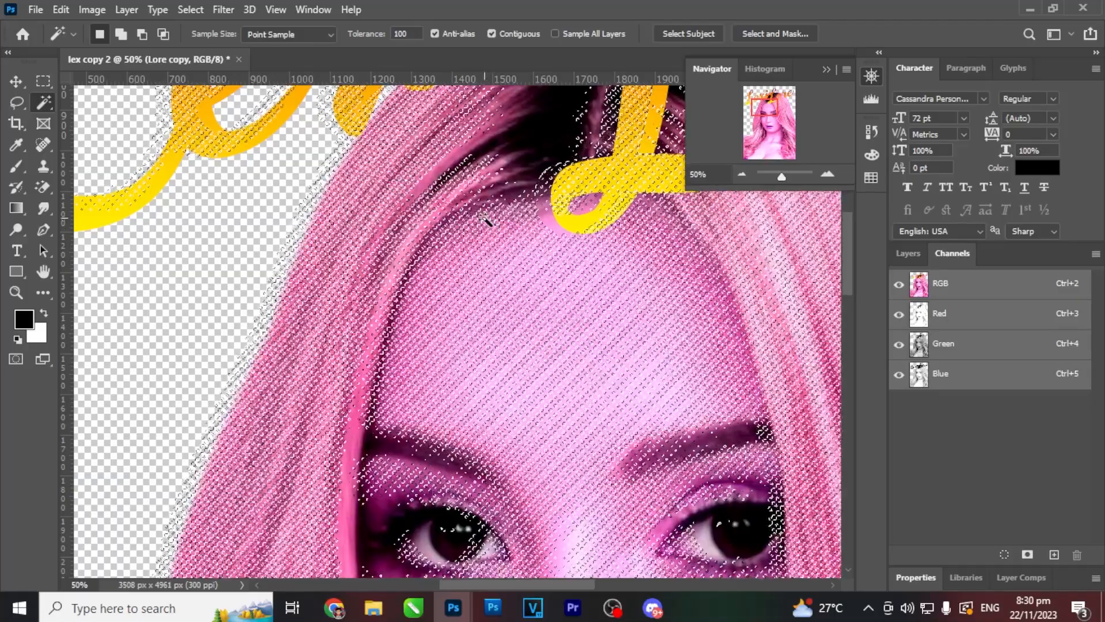
left_click_drag(503, 225, 516, 224)
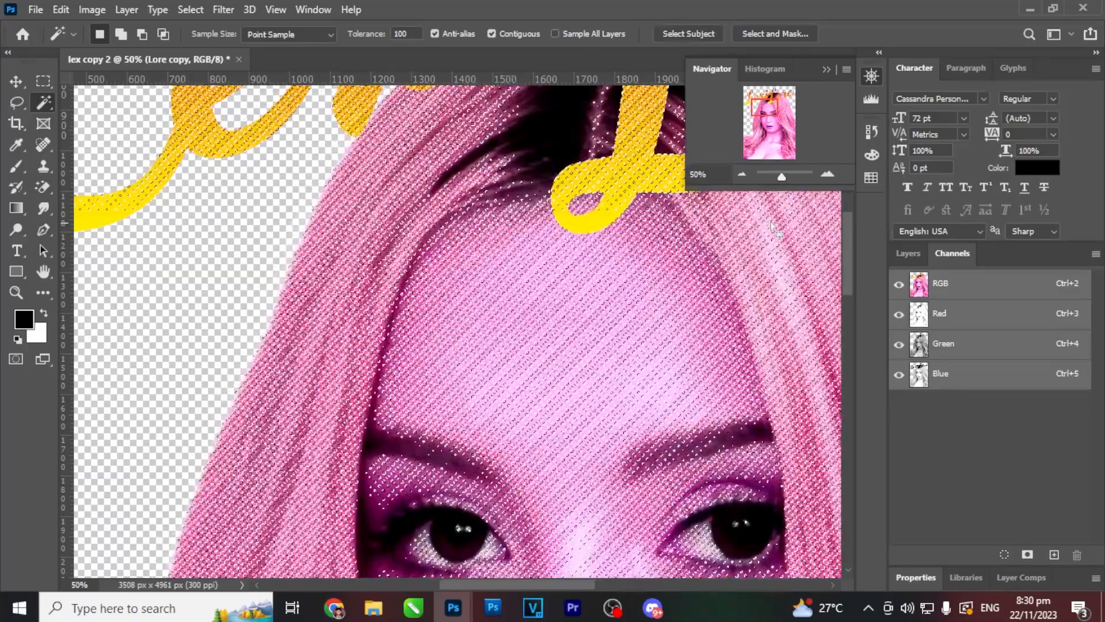
Step: Add a layer mask to the Lore copy layer from the halftone selection
left_click_drag(756, 160, 768, 166)
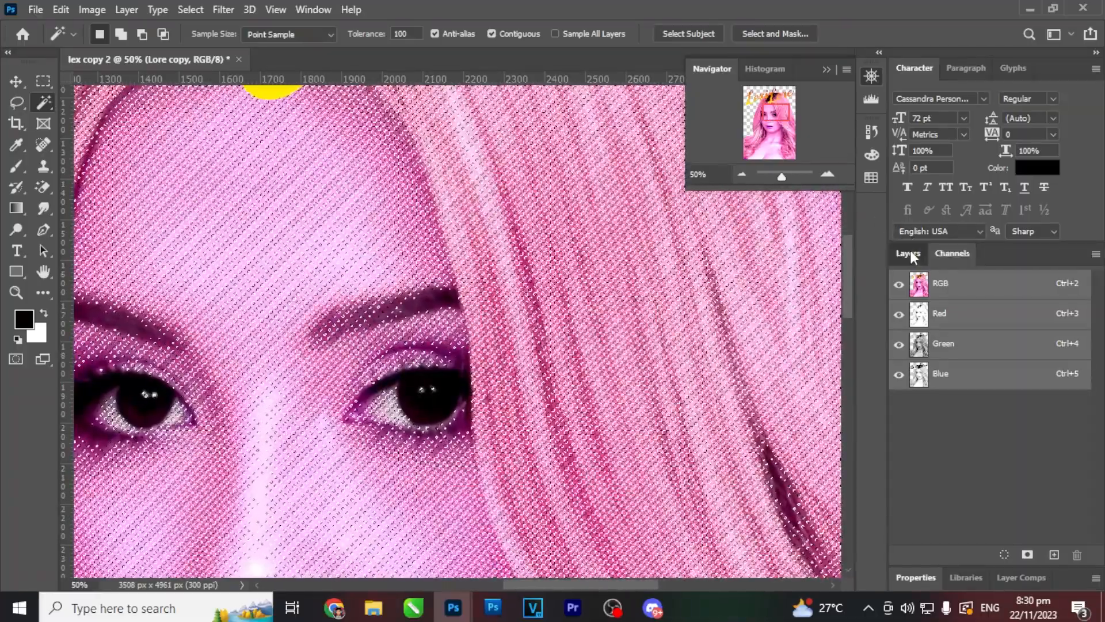
left_click(910, 253)
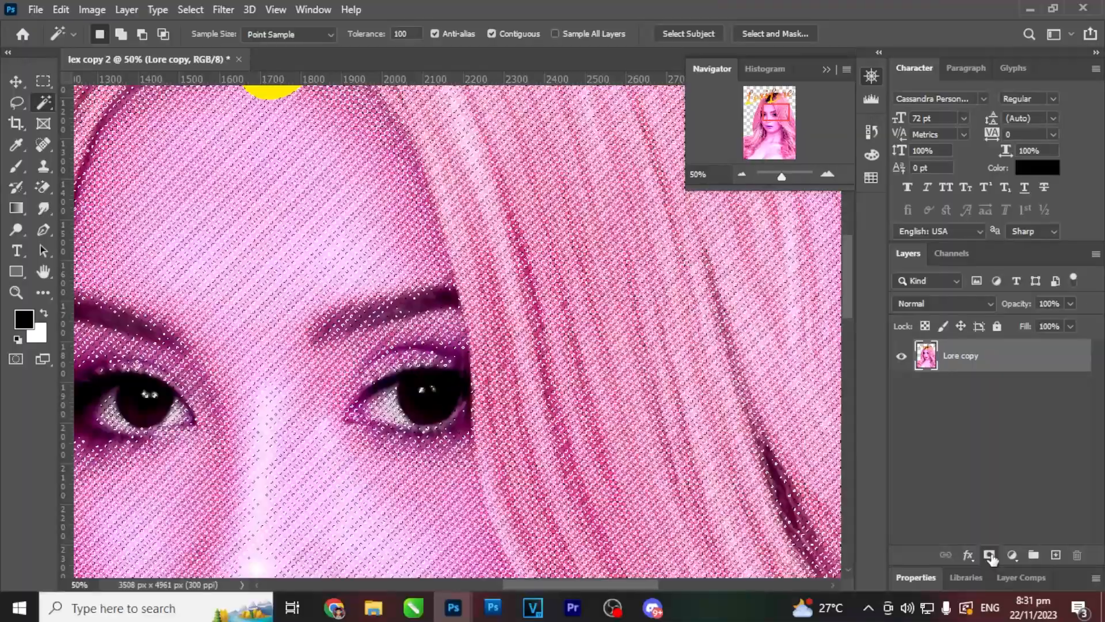
left_click(901, 584)
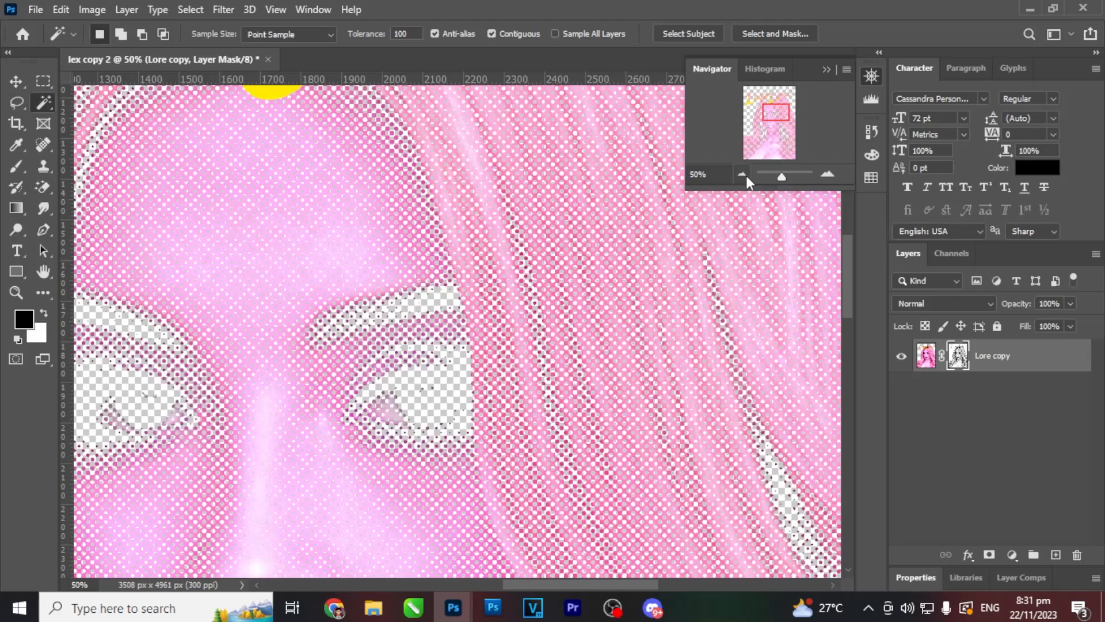
Step: Examine the masked portrait's transparency and halftone dots across the face, hair and chest
left_click(742, 175)
left_click(742, 174)
left_click(743, 174)
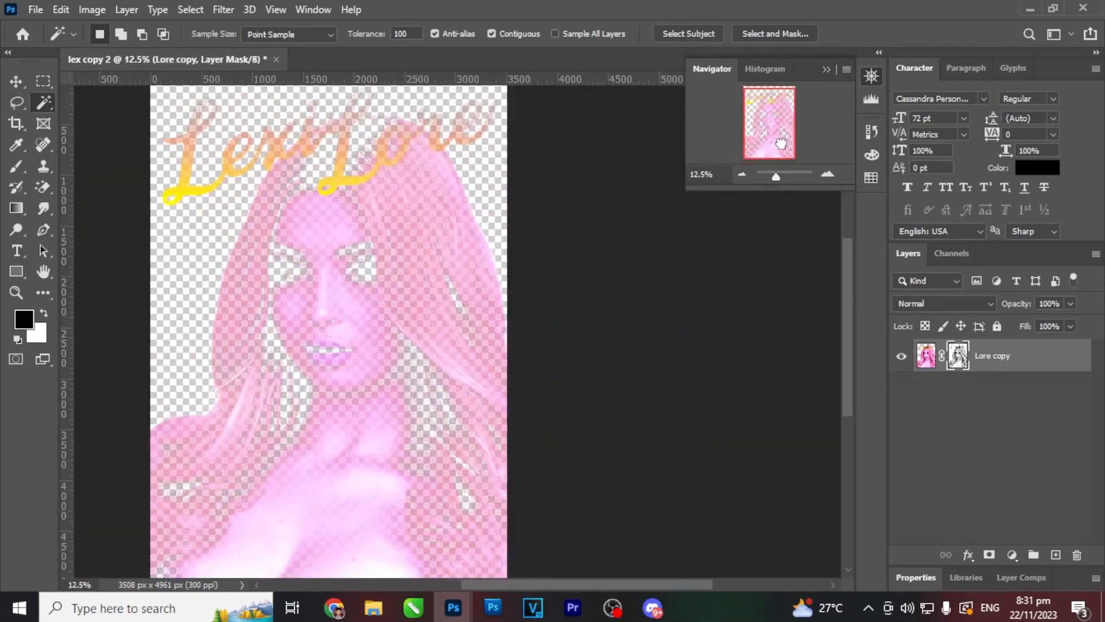
left_click(824, 173)
left_click(825, 173)
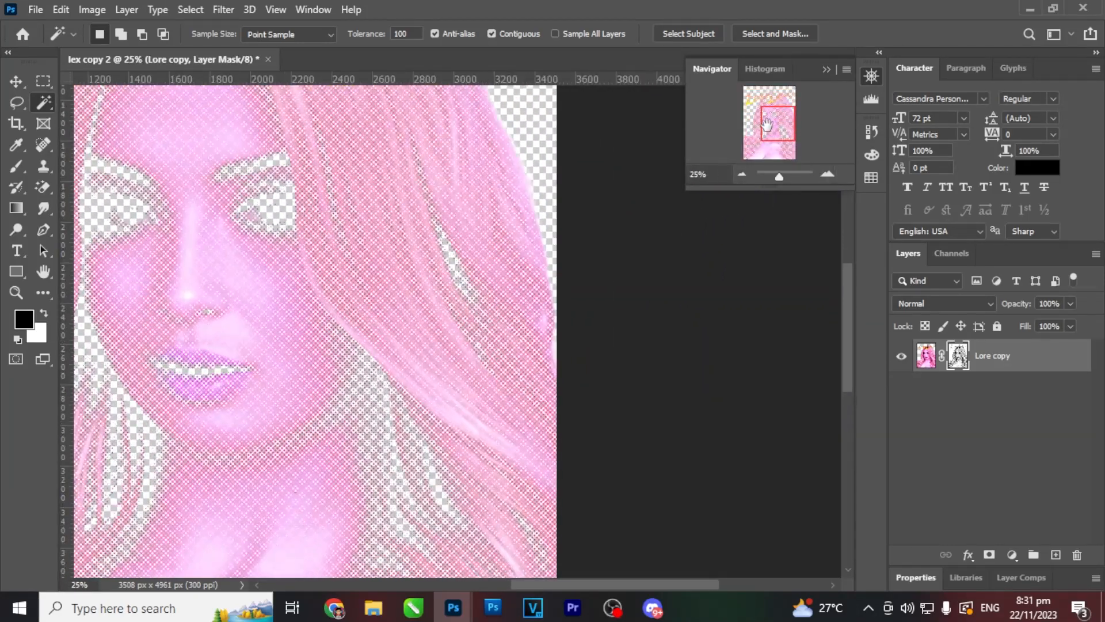
left_click_drag(766, 126, 754, 146)
left_click(742, 174)
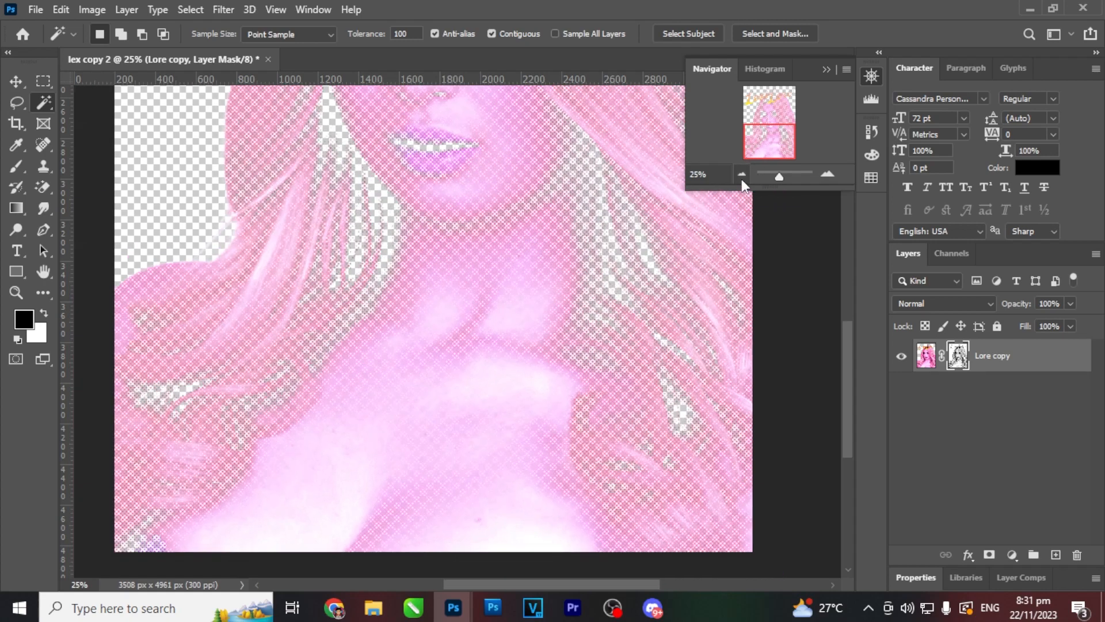
left_click(827, 172)
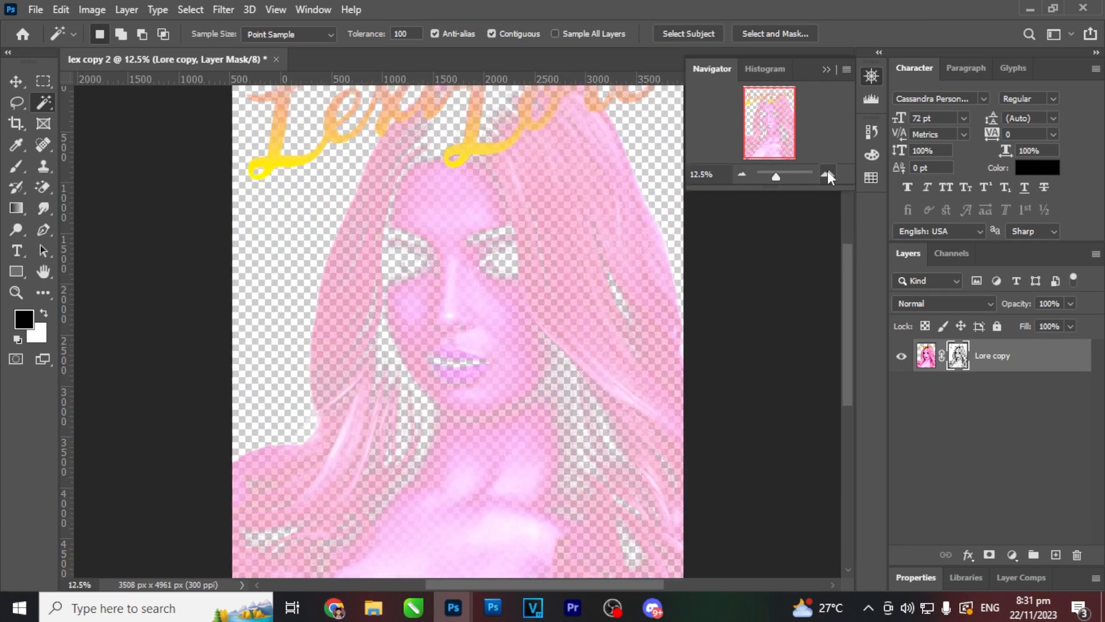
left_click(740, 177)
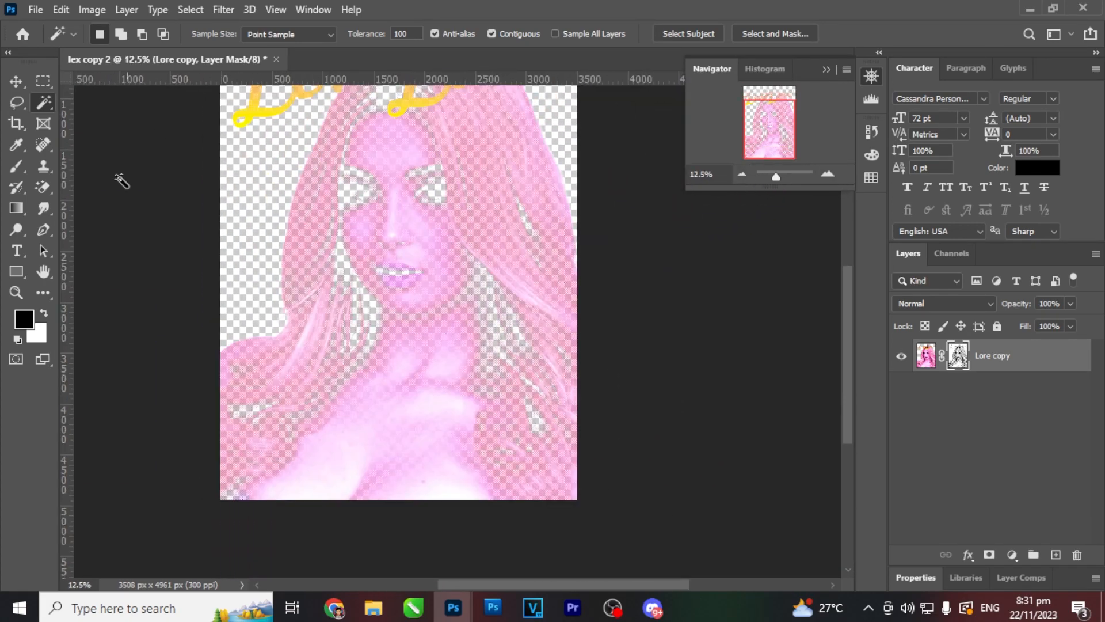
Step: Draw a black rectangle of about 4179 × 5741 px over the whole canvas and place it beneath the Lore copy layer
left_click(16, 271)
left_click_drag(779, 150, 772, 126)
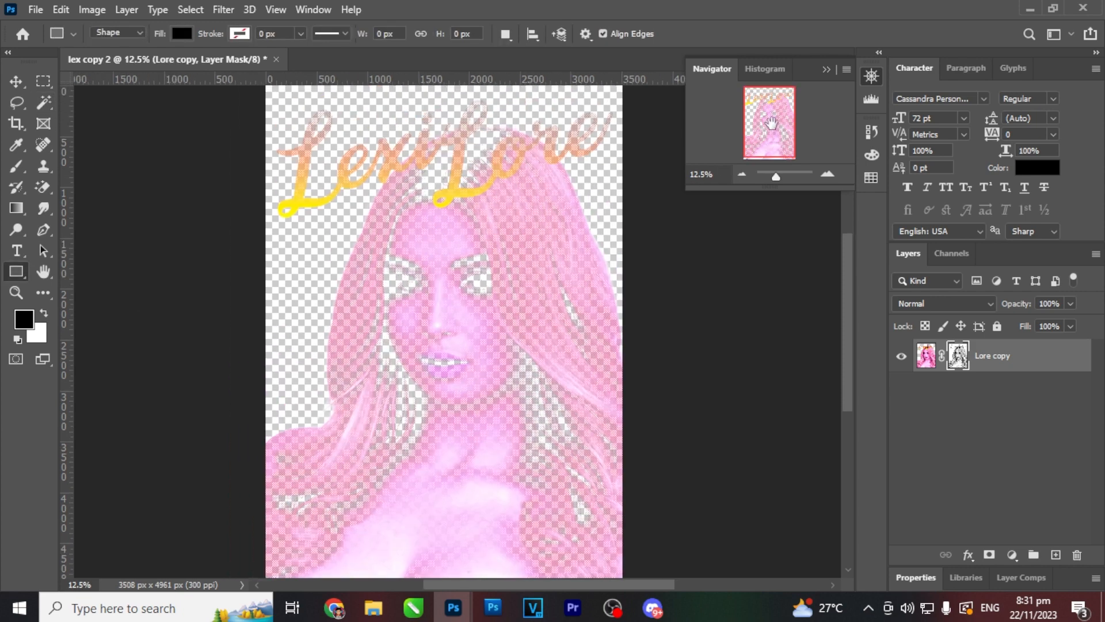
left_click(742, 173)
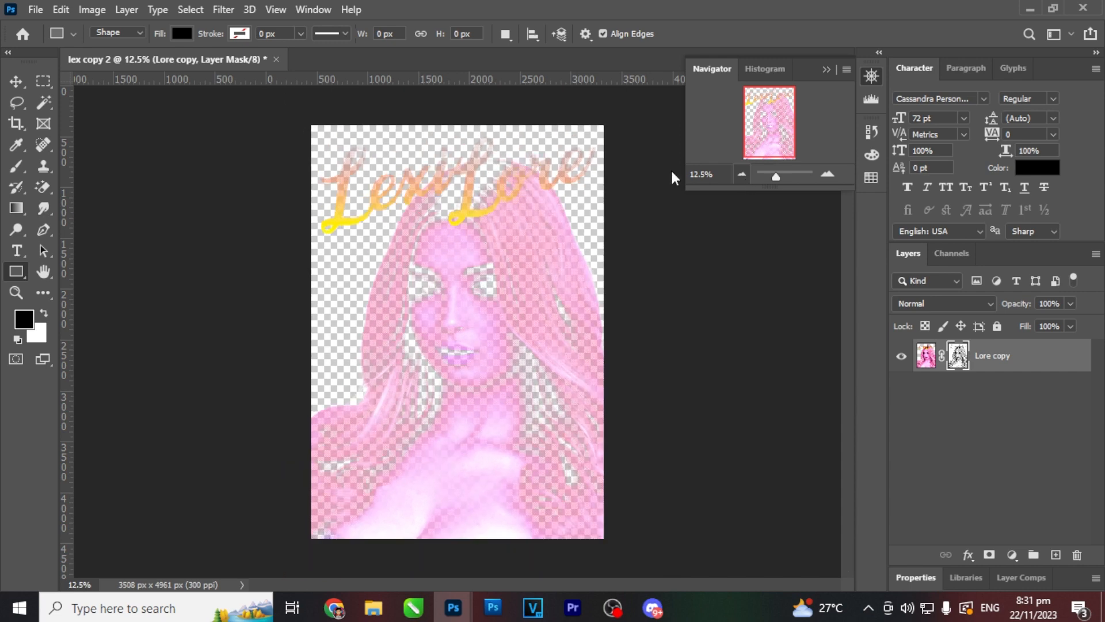
left_click_drag(329, 164, 610, 540)
left_click(909, 254)
left_click_drag(979, 358, 987, 438)
Step: Examine the halftone portrait against the black background, checking the face, hair and chest up close
left_click(827, 174)
left_click(827, 173)
left_click(827, 173)
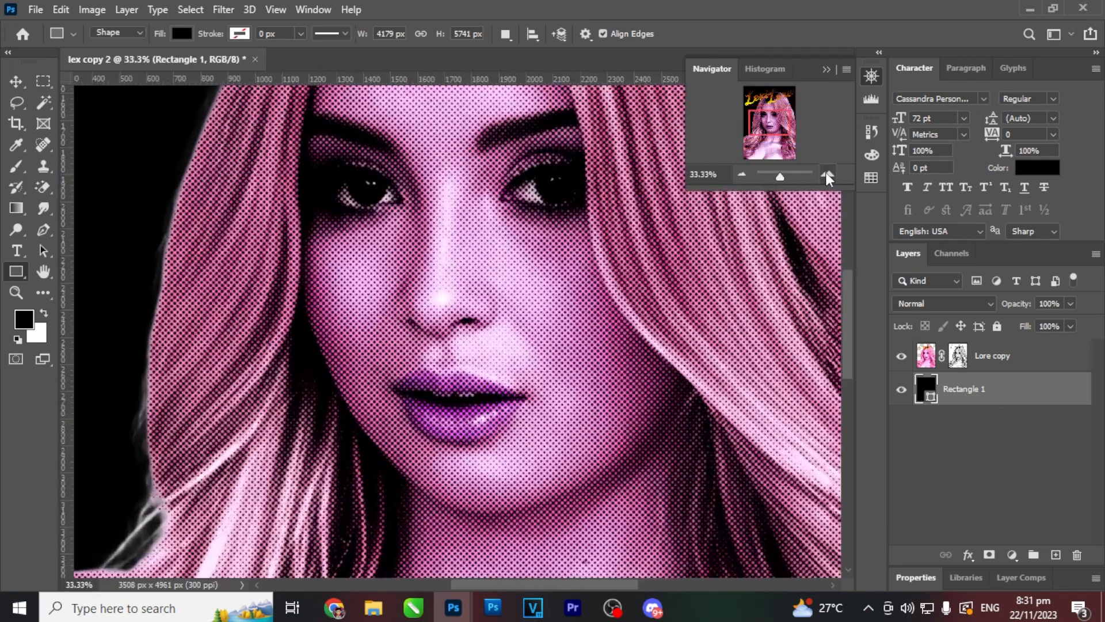
left_click_drag(770, 145, 750, 181)
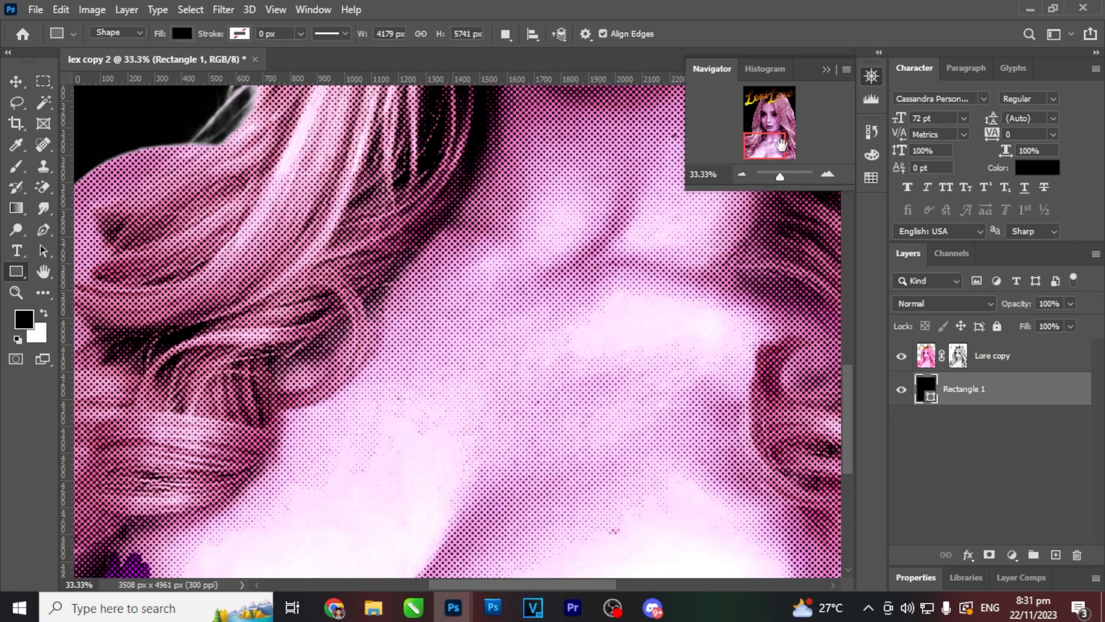
left_click_drag(784, 144, 794, 120)
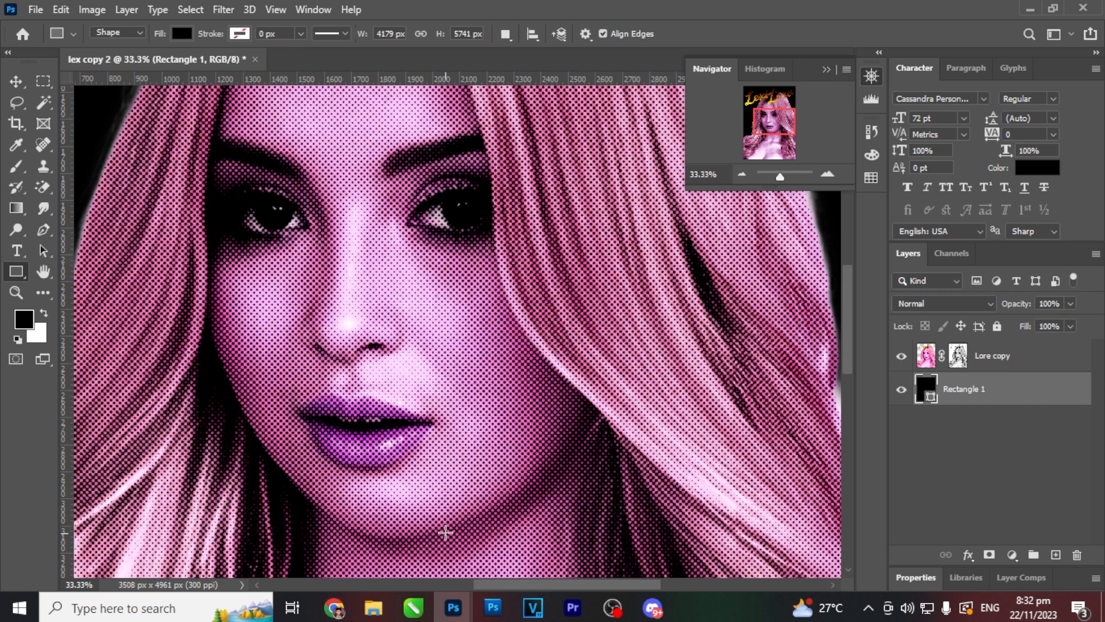
mouse_move(770, 135)
left_mouse_down()
mouse_move(759, 98)
mouse_move(769, 98)
mouse_move(771, 119)
left_mouse_up()
left_click(827, 174)
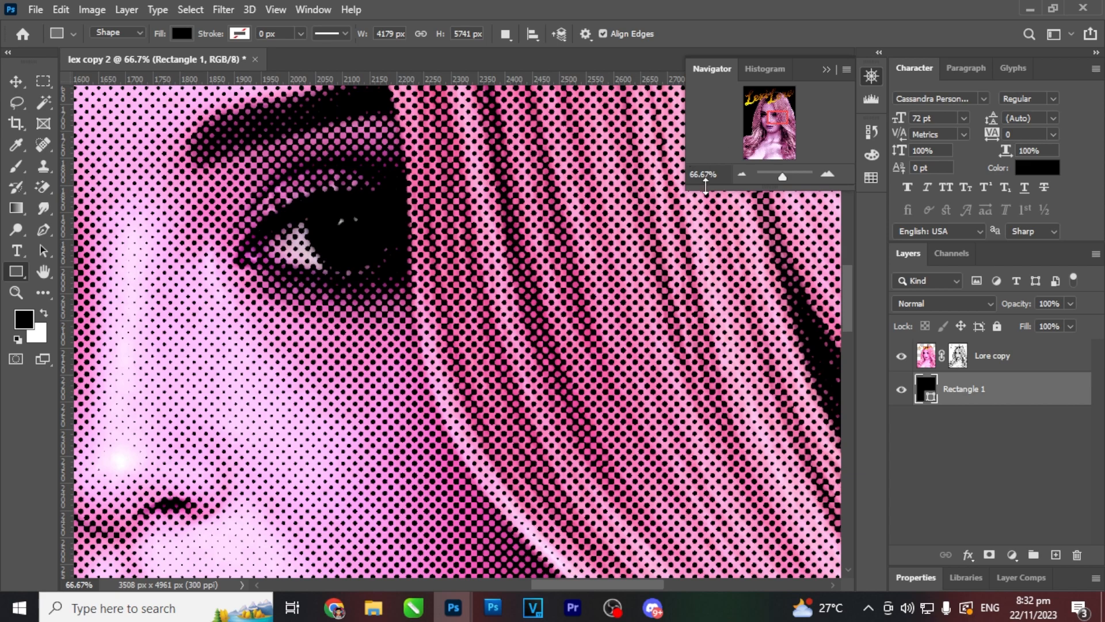
left_click(743, 177)
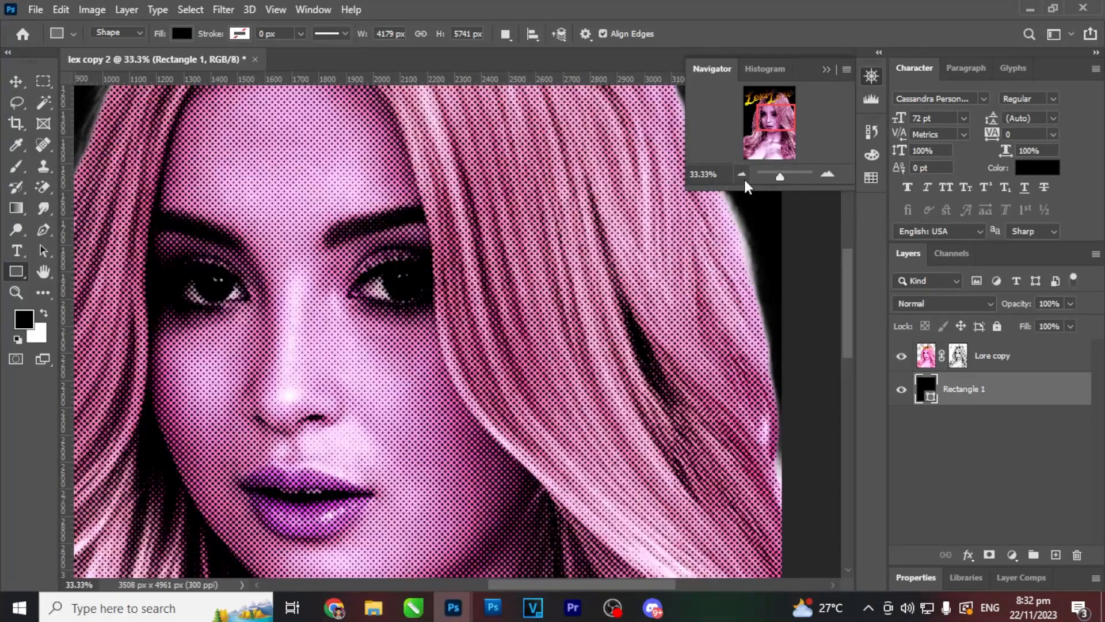
left_click(744, 178)
left_click(825, 176)
mouse_move(772, 124)
left_mouse_down()
mouse_move(771, 152)
mouse_move(778, 115)
left_mouse_up()
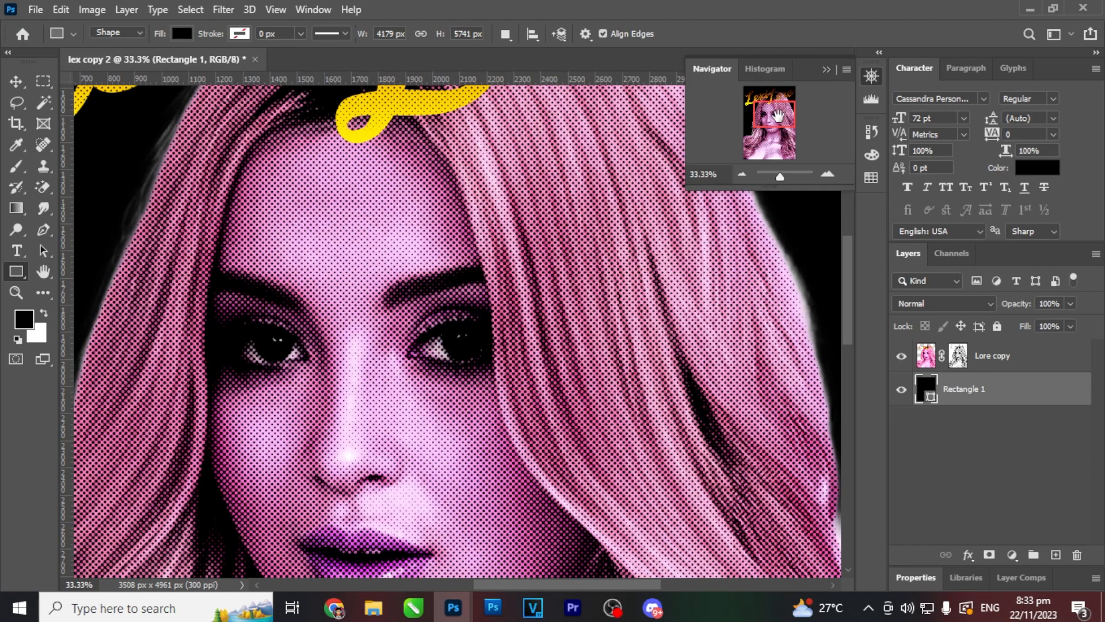